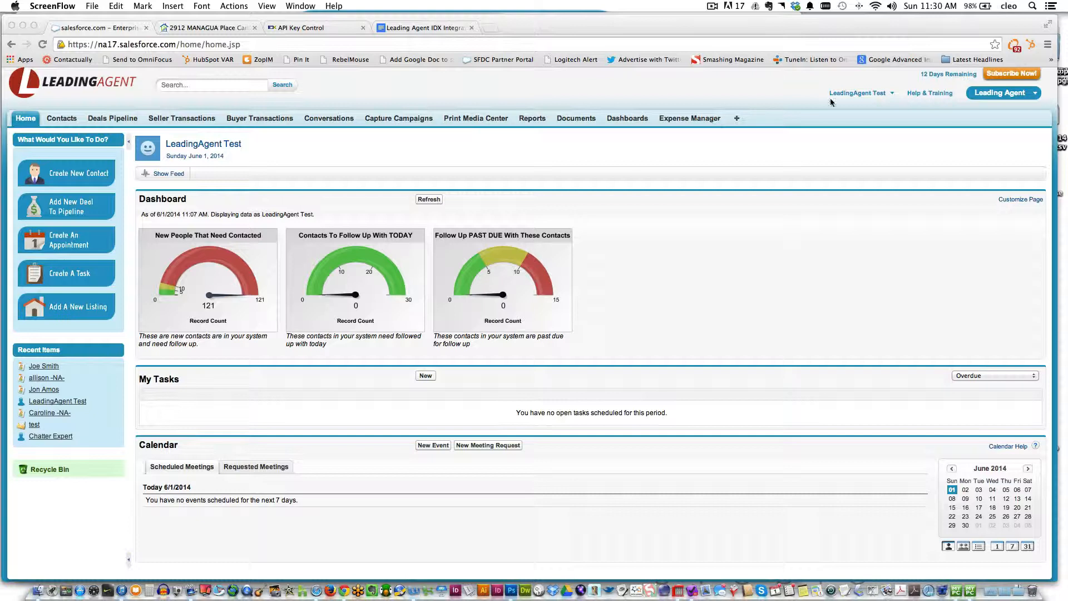
- Go to Setup, find "workflow" and open the list of all Workflow Rules
click(888, 95)
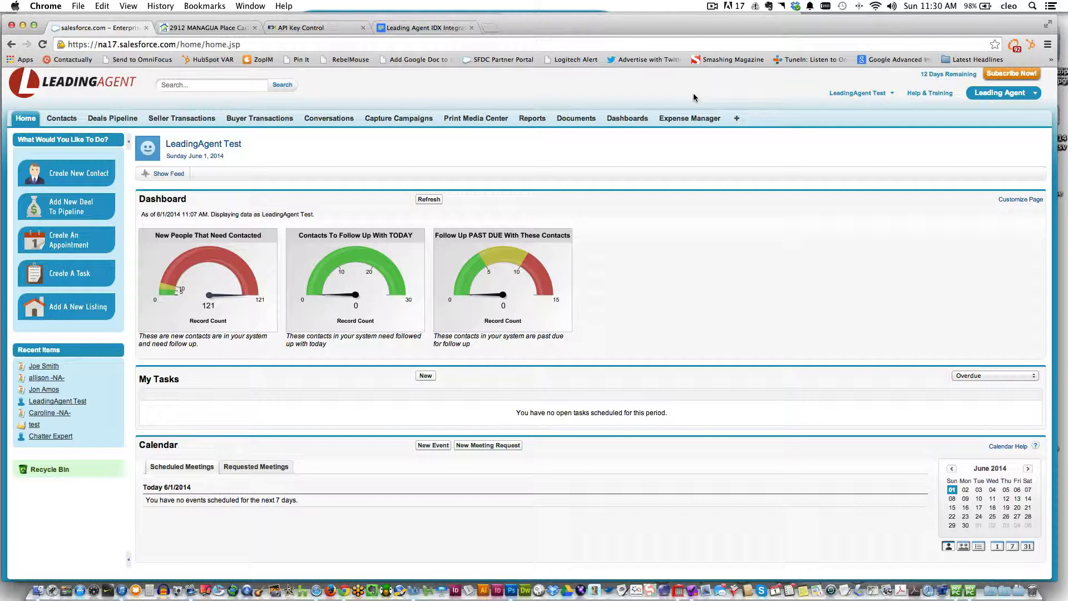
click(894, 96)
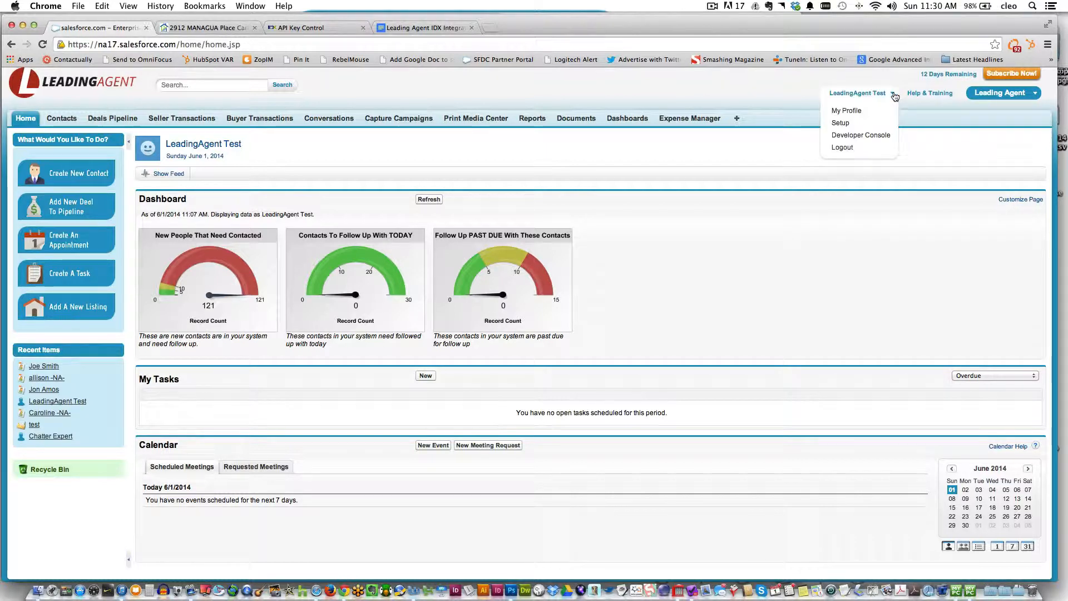
click(841, 124)
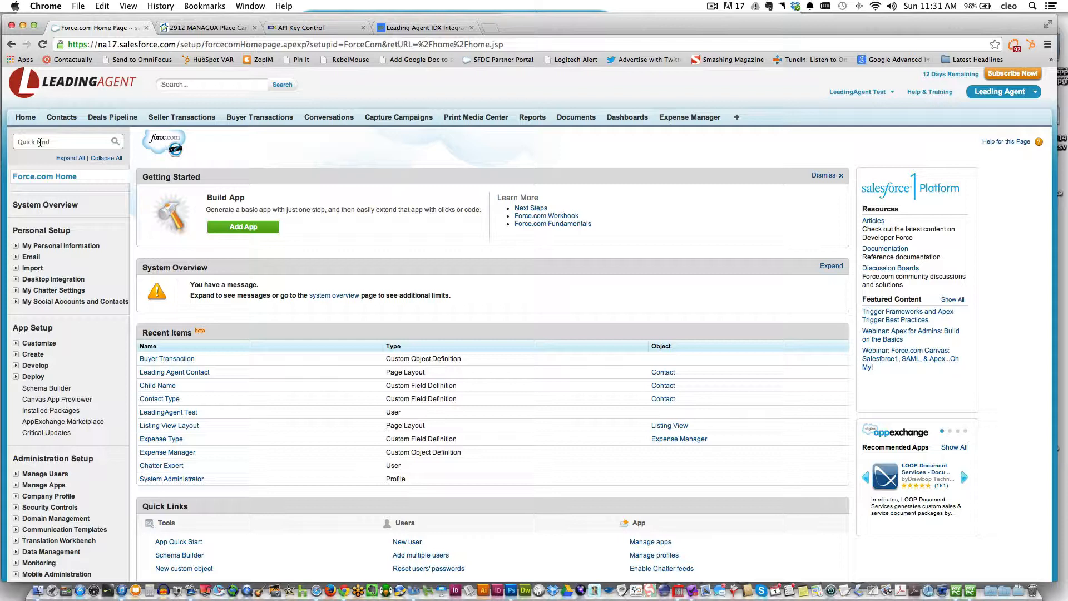
click(40, 142)
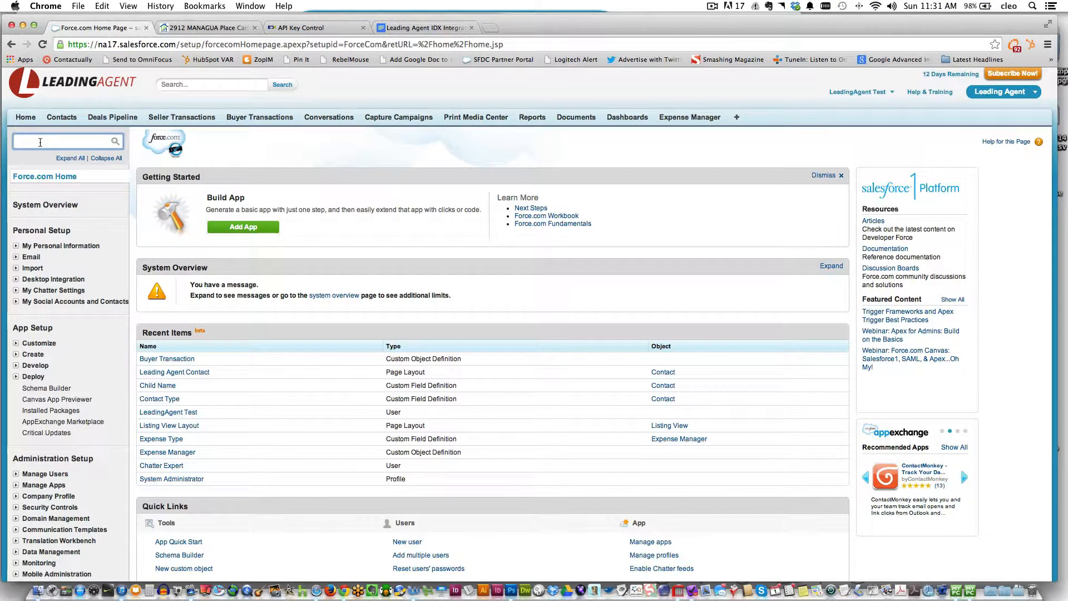
text(workflow)
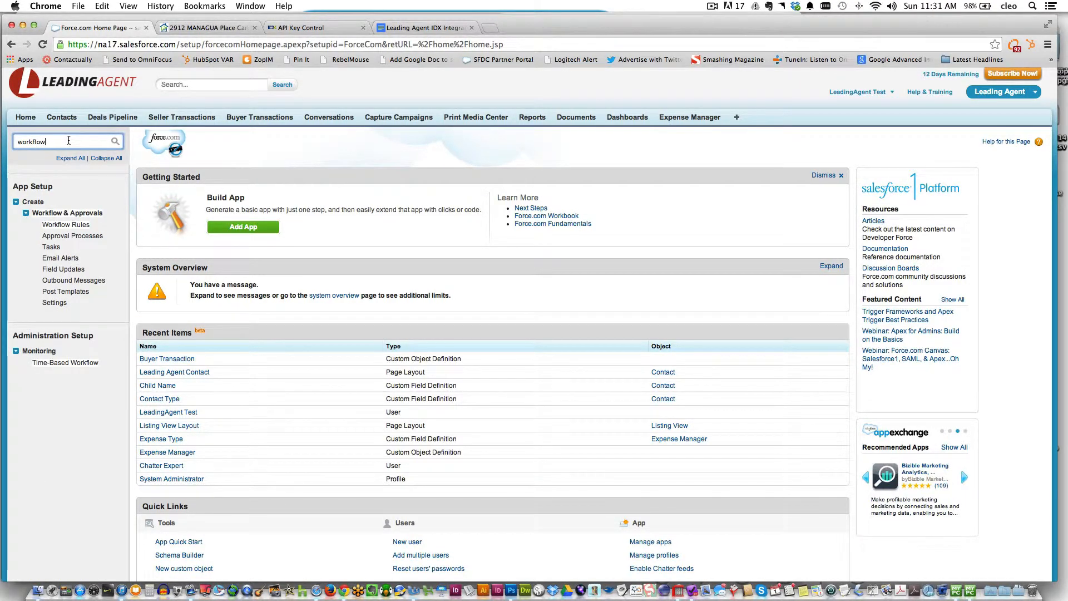
click(70, 226)
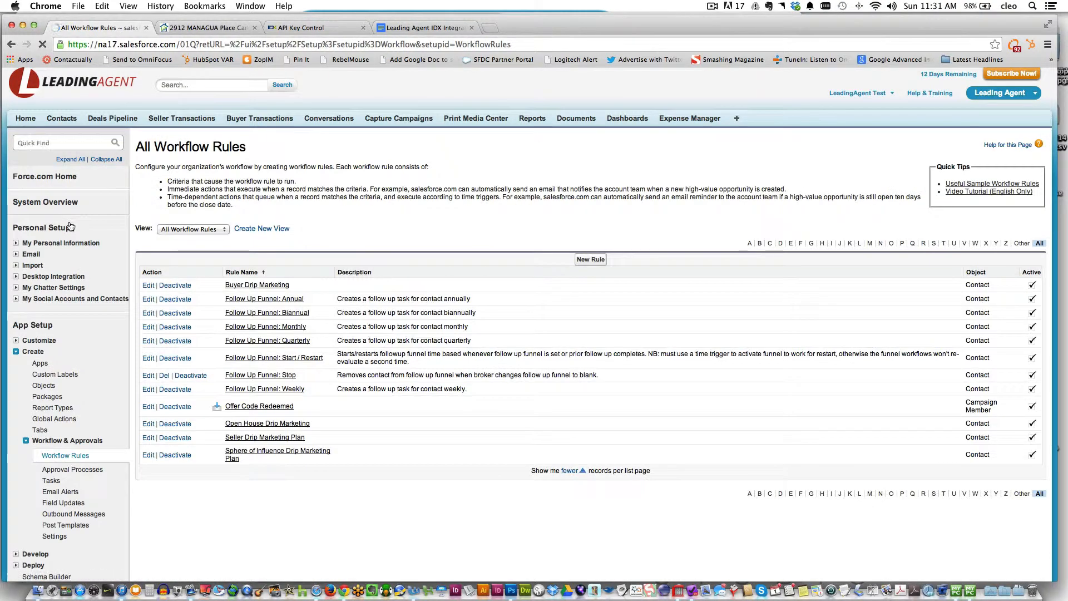
- Open the Open House Drip Marketing workflow rule, look through its time-dependent actions and clone the rule
click(249, 424)
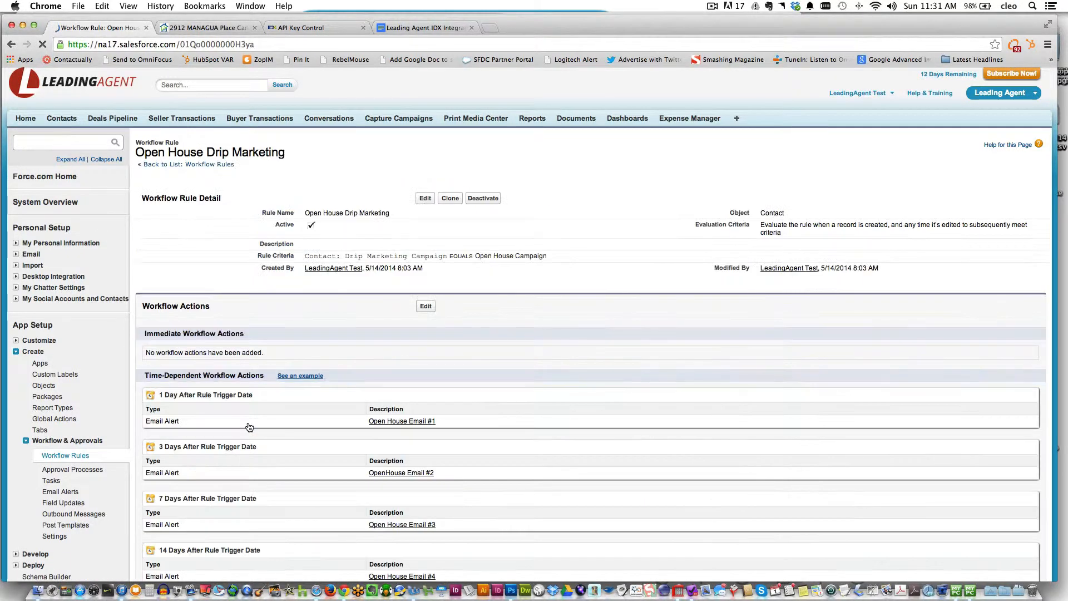
scroll(250, 389, down, 5)
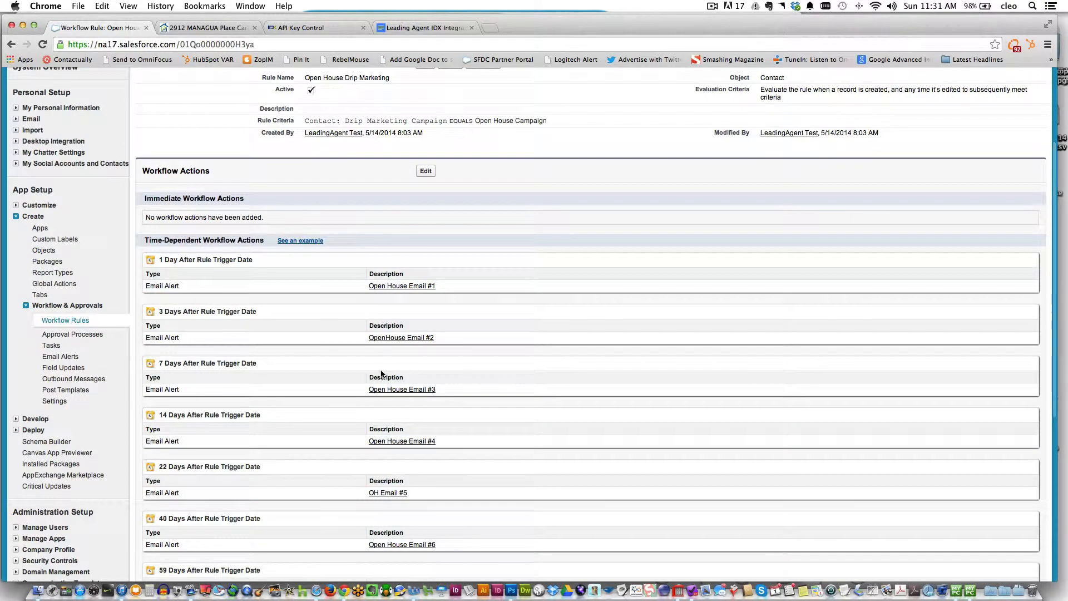
scroll(382, 374, up, 4)
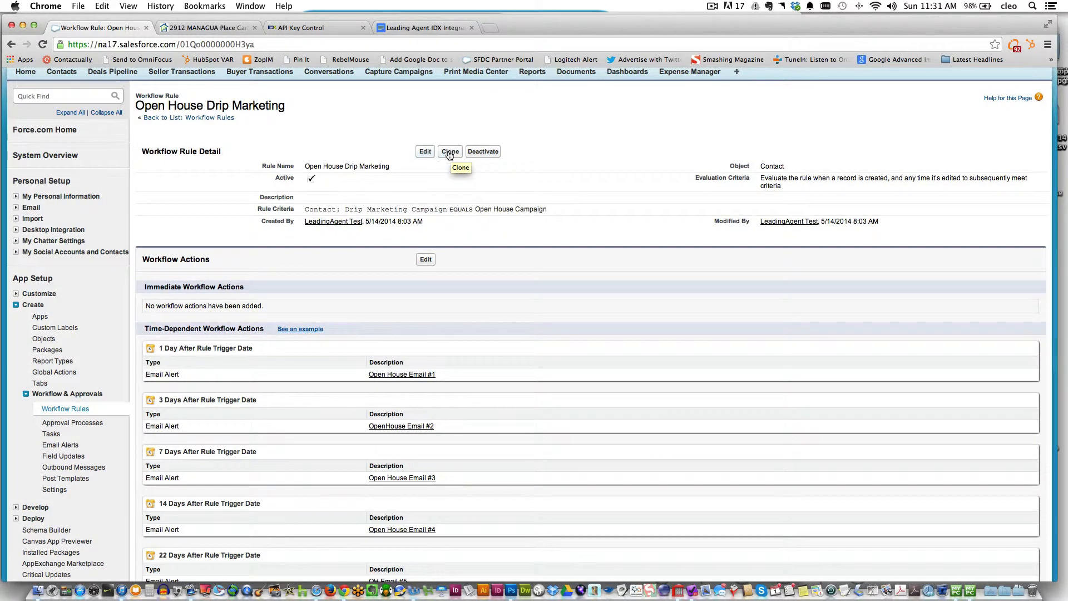
click(450, 153)
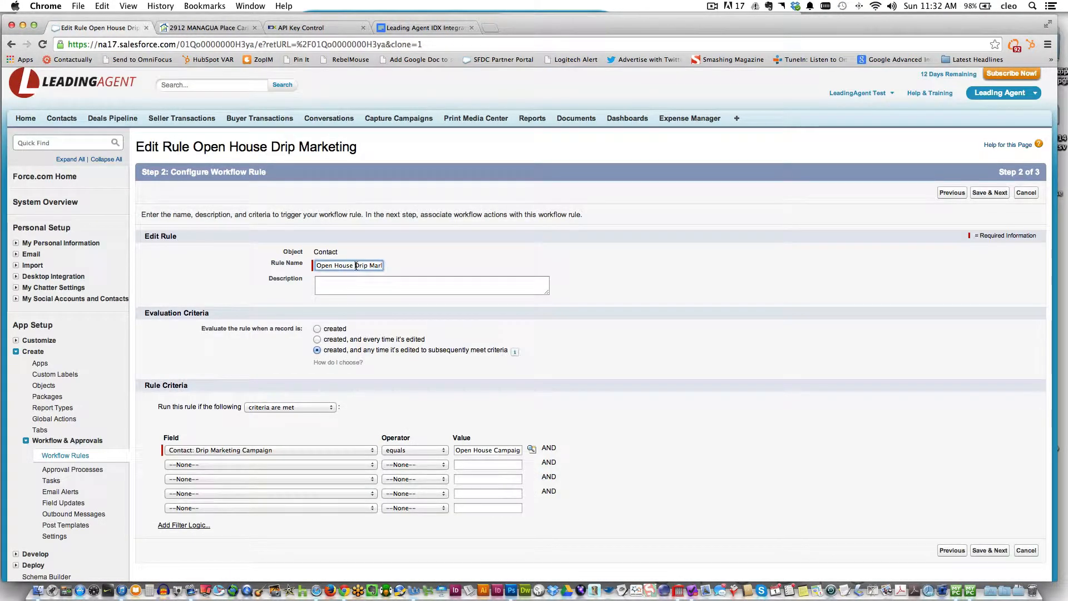
- Name the cloned workflow rule "Open House Drip Marketing- CUSTOM"
drag(356, 265, 415, 265)
key(Right)
text(- CUSTOM)
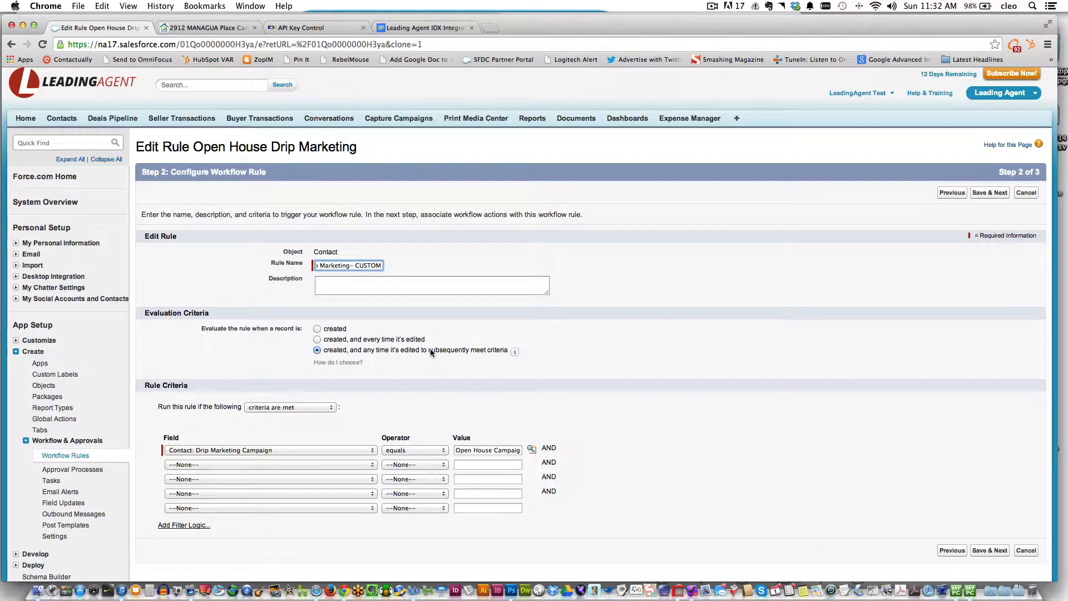
- Check the Drip Marketing Campaign criterion, then save the cloned rule and continue to its workflow actions
scroll(184, 383, down, 5)
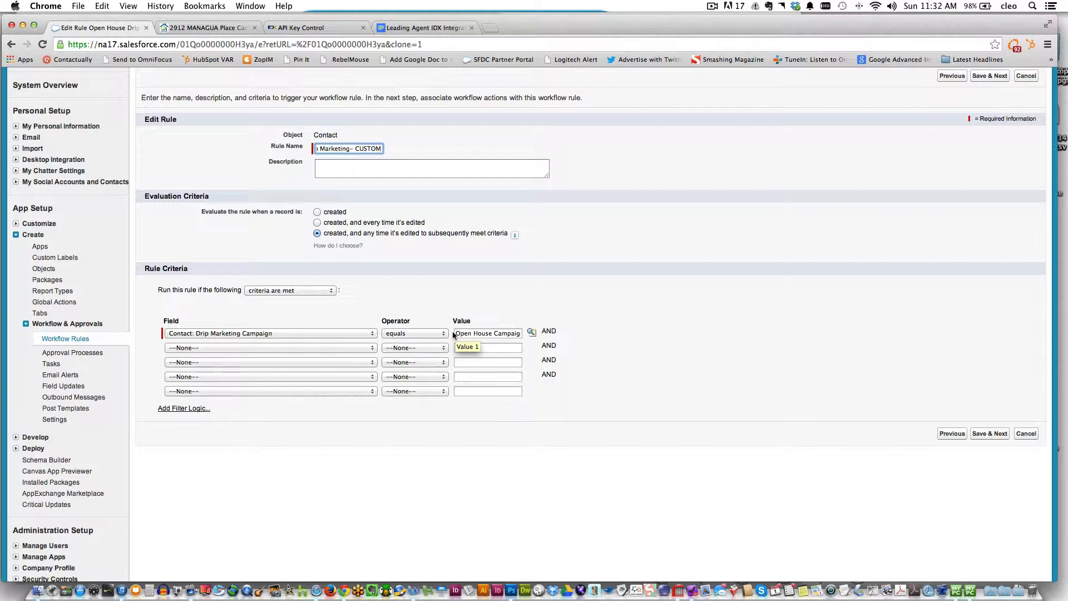
drag(453, 334, 522, 334)
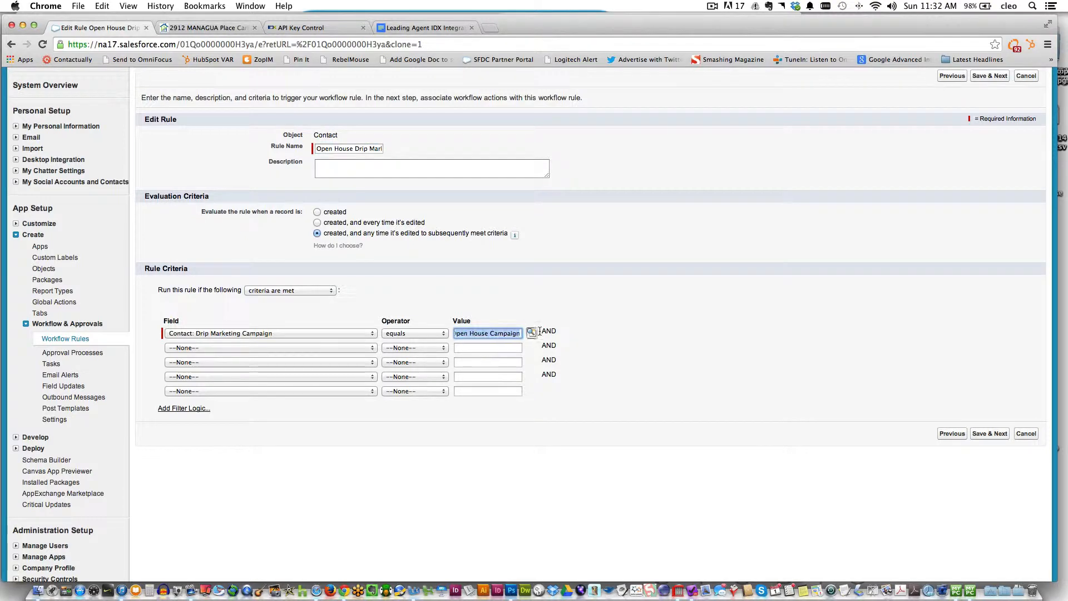
click(480, 315)
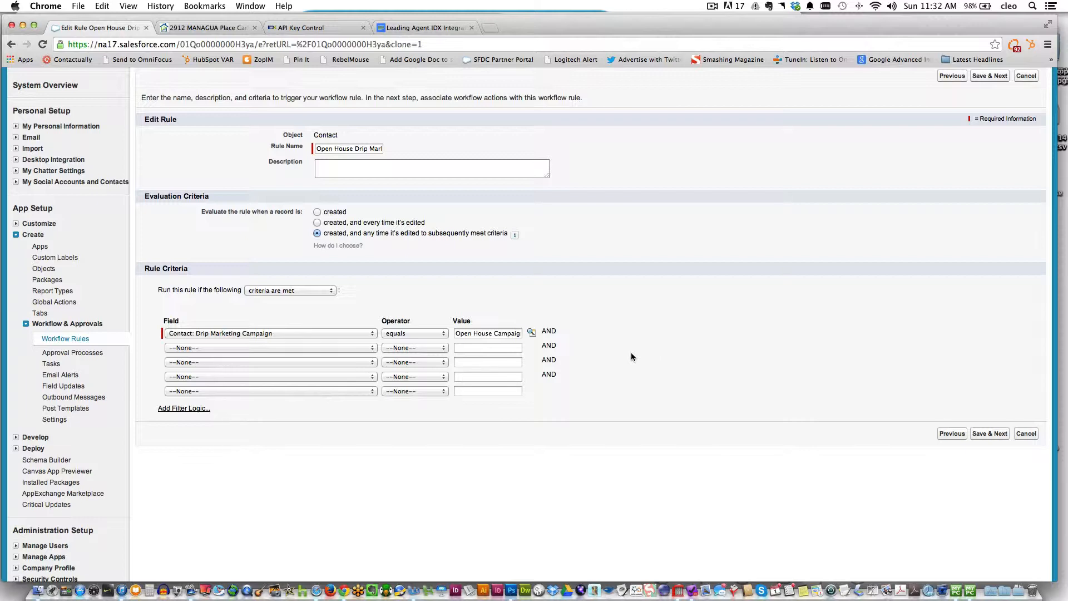
scroll(630, 352, up, 2)
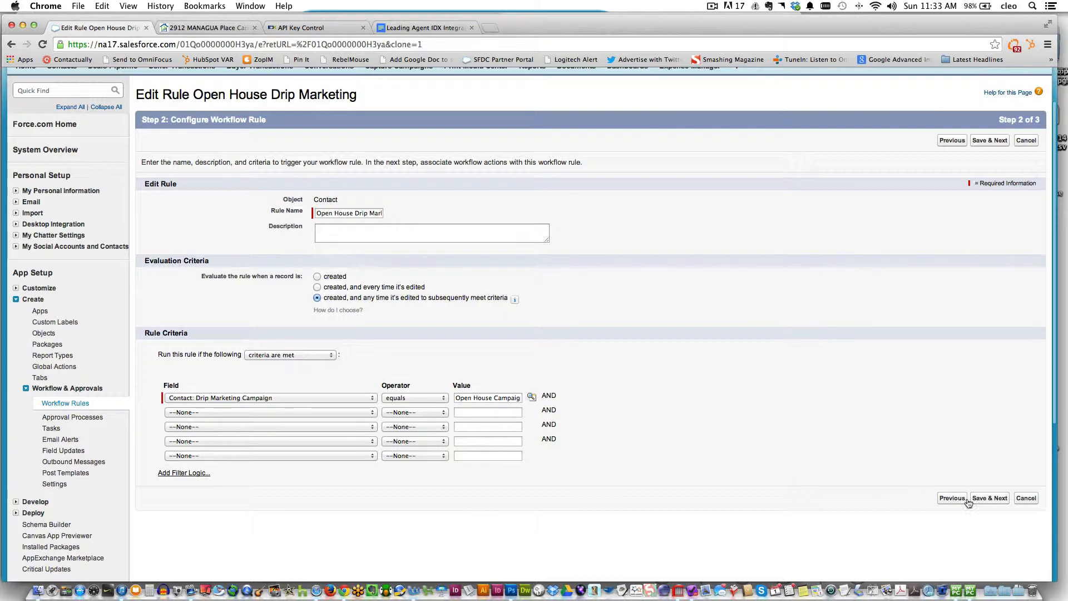
click(990, 499)
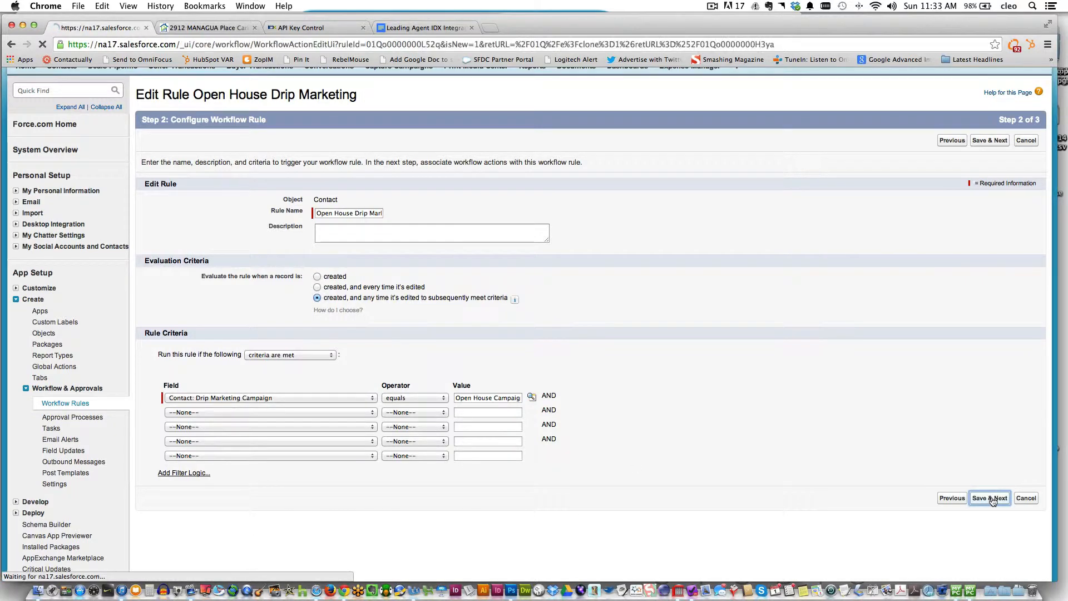
scroll(583, 440, down, 3)
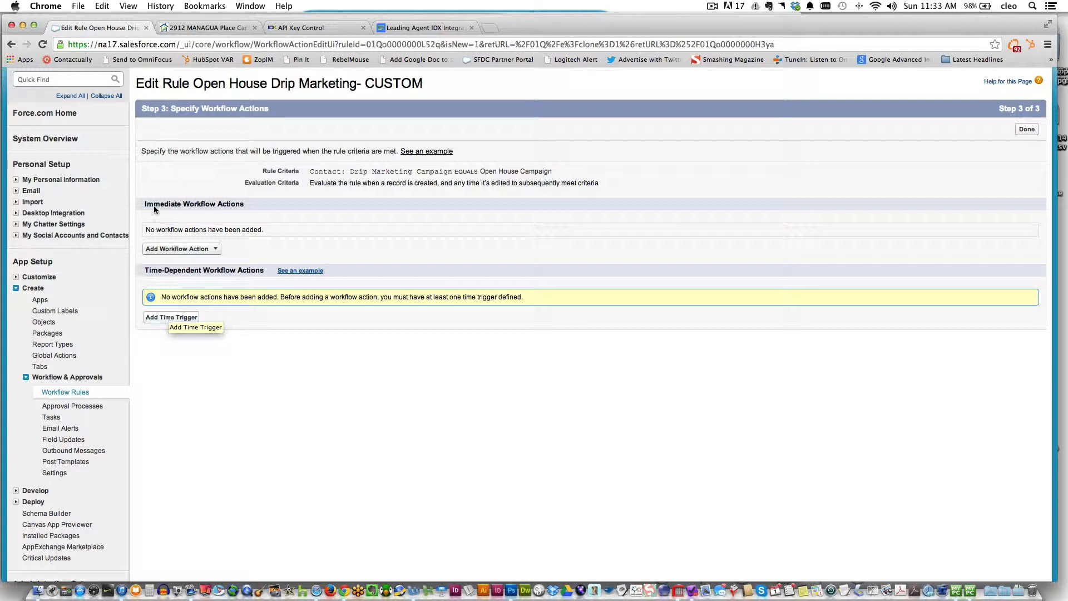
drag(144, 204, 246, 204)
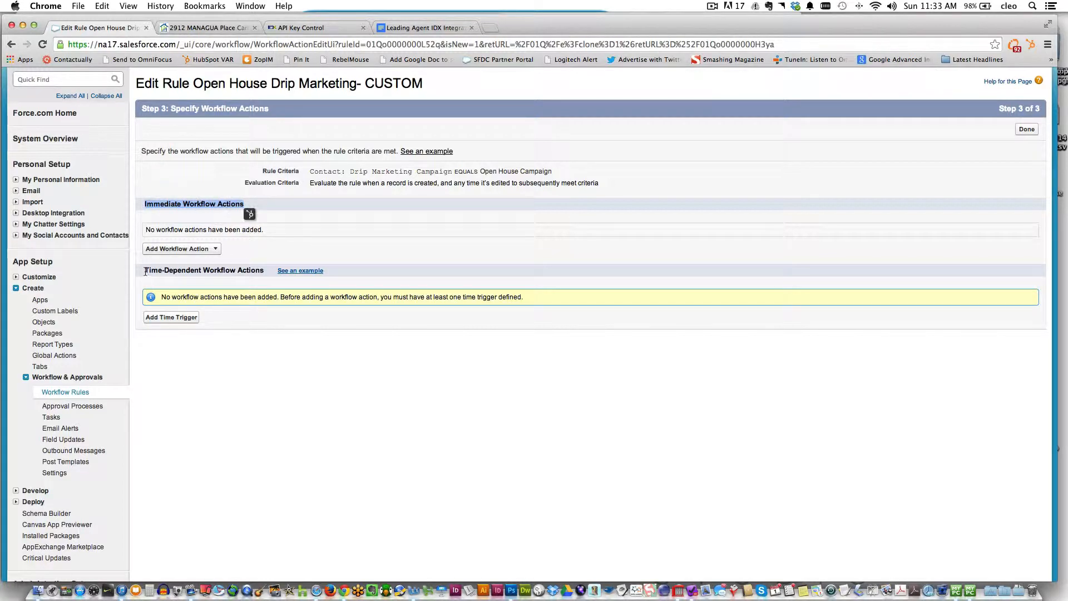
drag(144, 270, 263, 272)
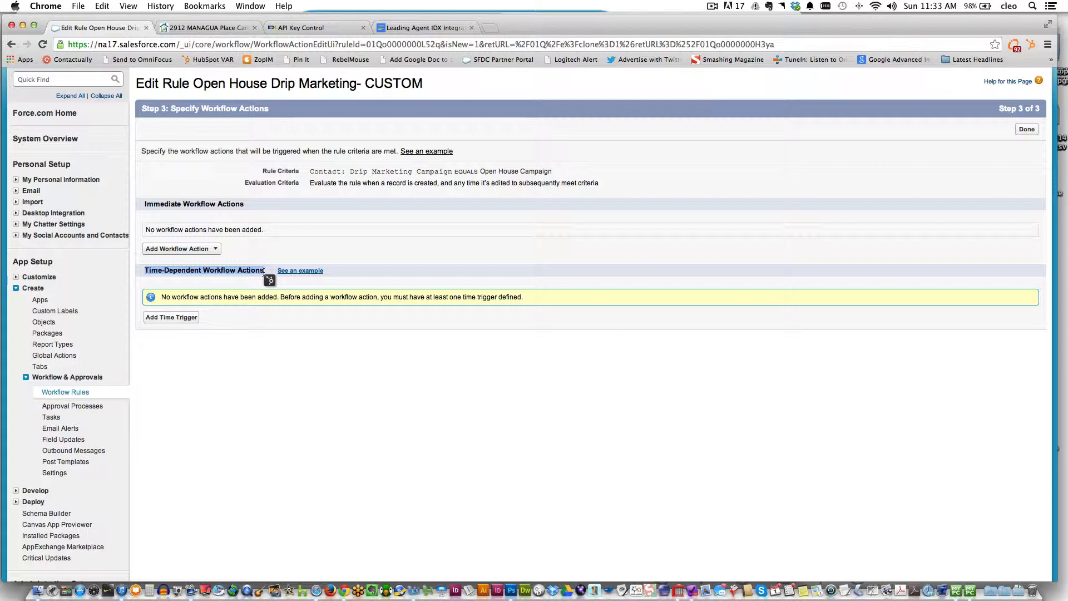
click(317, 251)
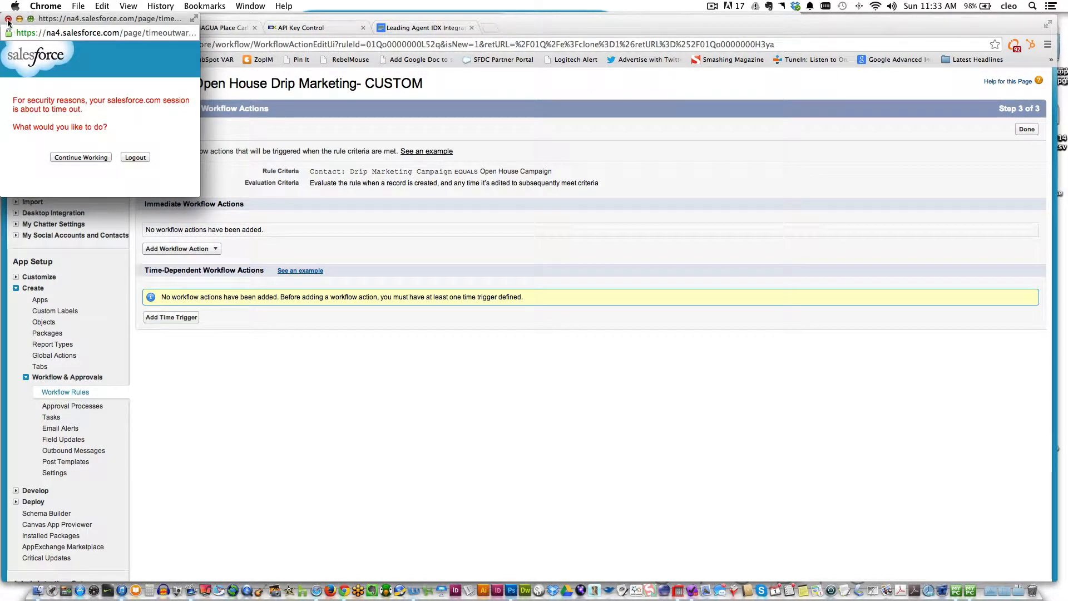
- Dismiss the session timeout window and start a new email alert as an immediate workflow action
click(8, 18)
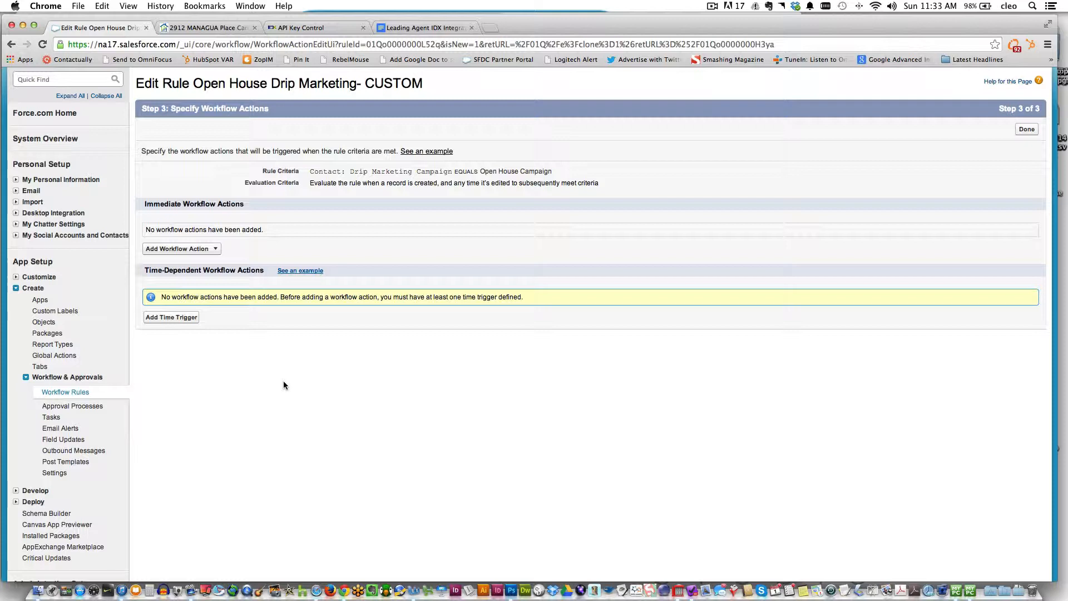
click(205, 252)
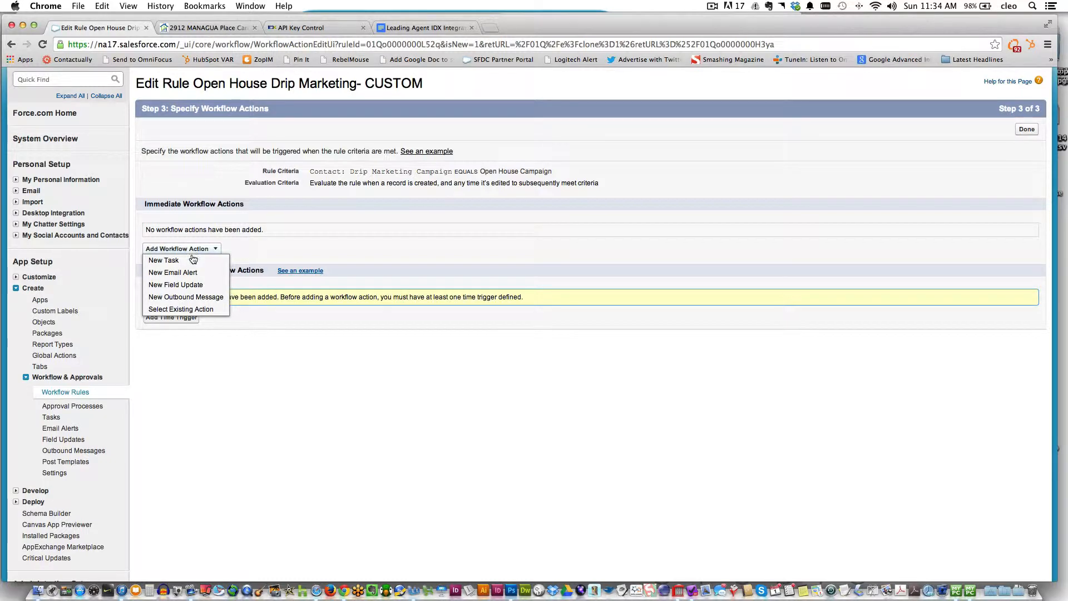
click(168, 273)
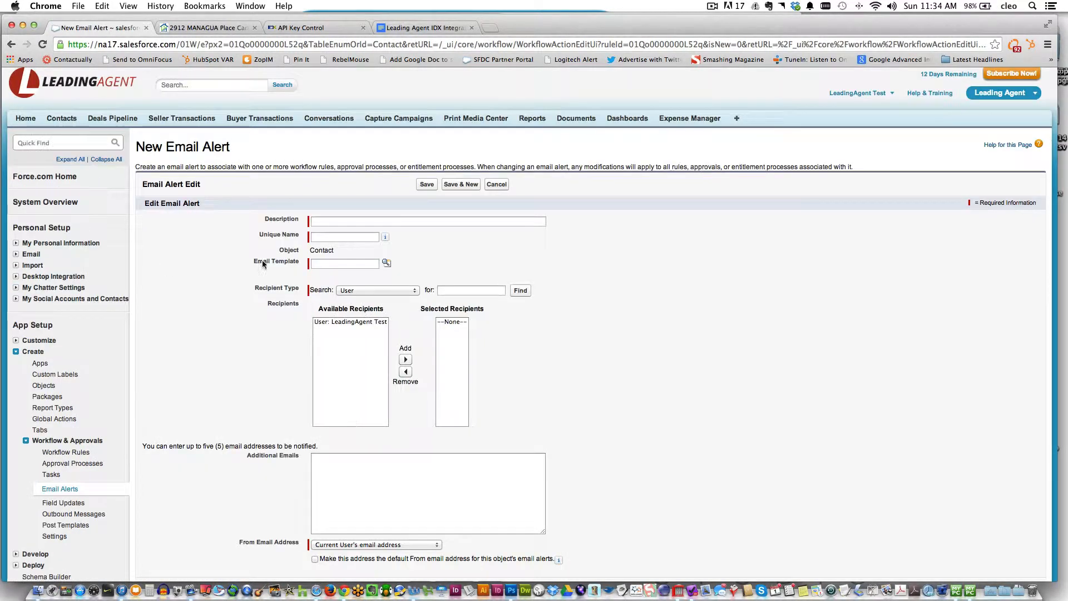
- Enter "Open House Email #1 - CUSTOM" as the email alert's description and let the unique name fill in
click(326, 222)
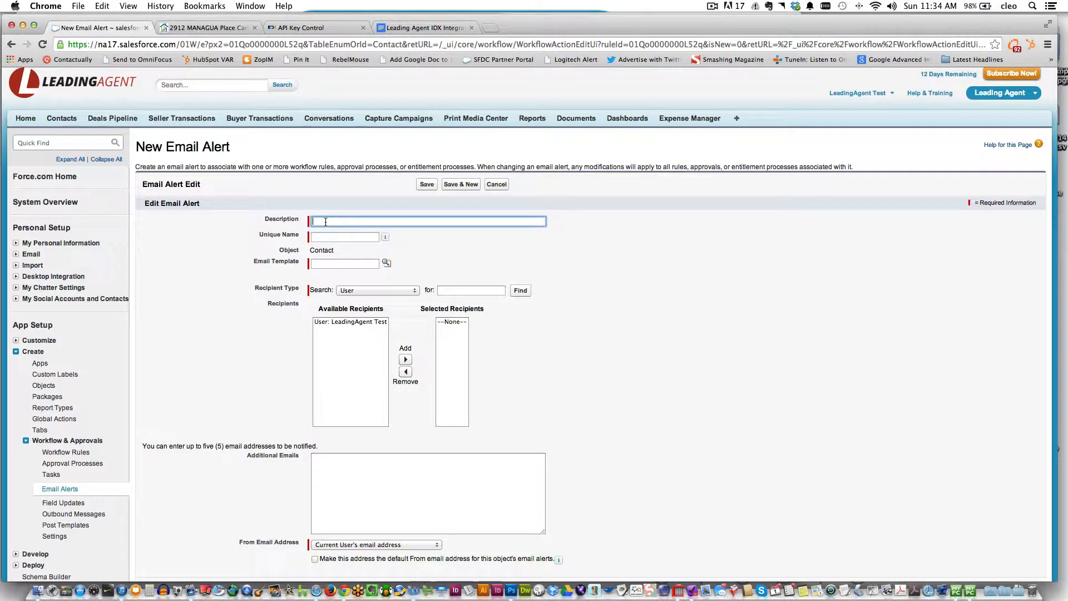
text(Open House Email #)
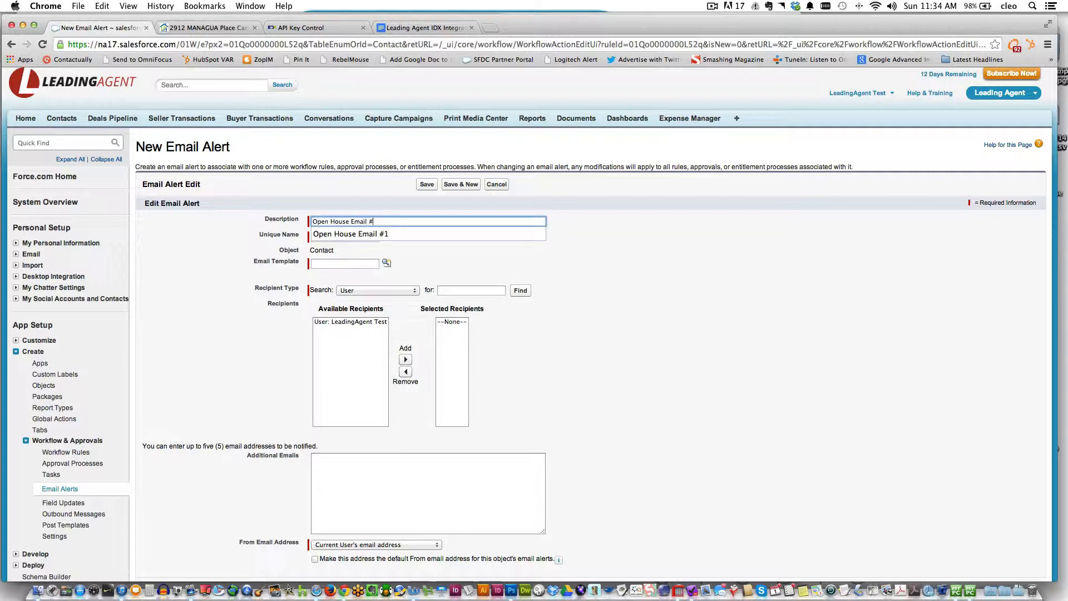
text(1 - CUS)
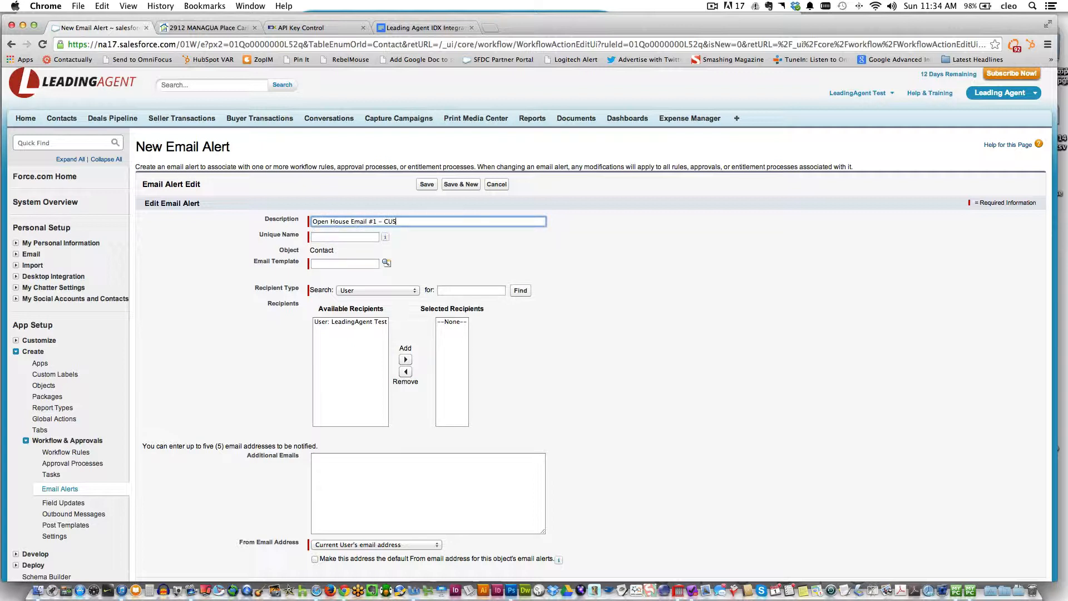
text(TOM)
key(Tab)
key(Tab)
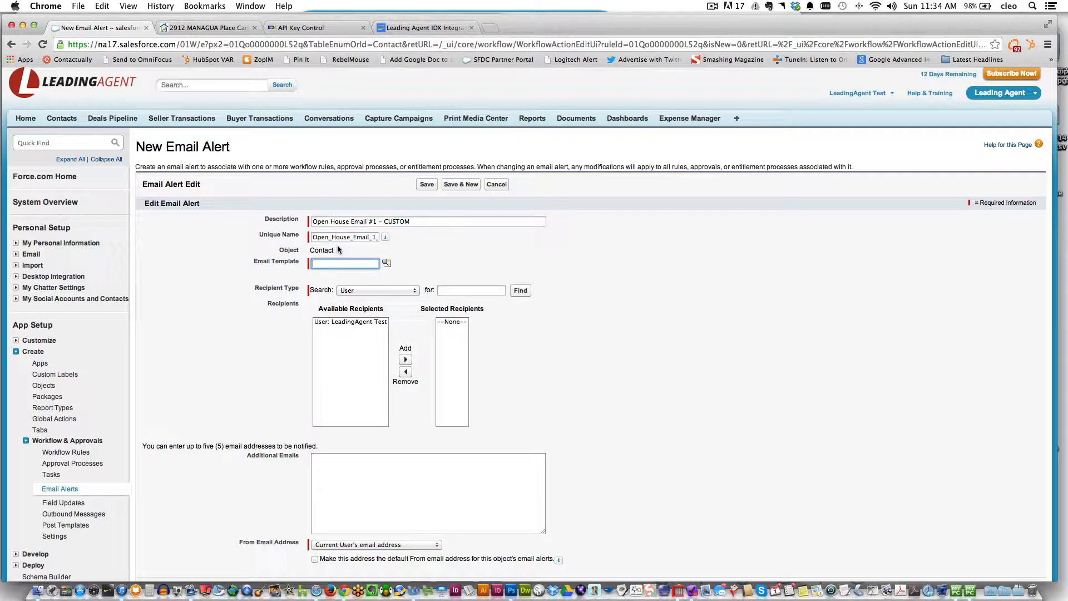
- Look up the Open House Emails templates and assign OH Email 1 as the alert's email template
click(388, 265)
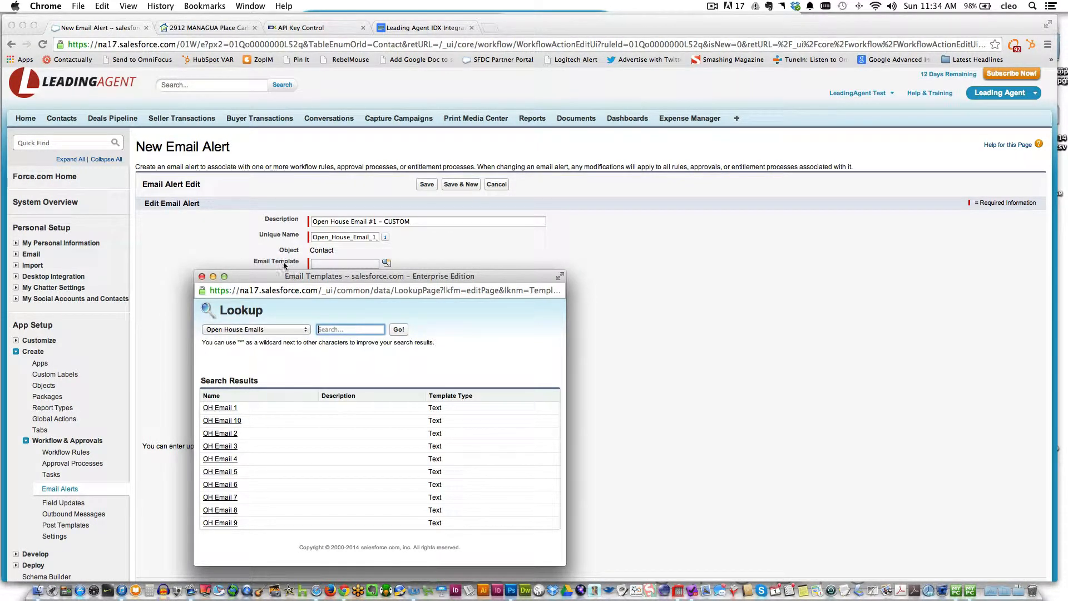
click(254, 330)
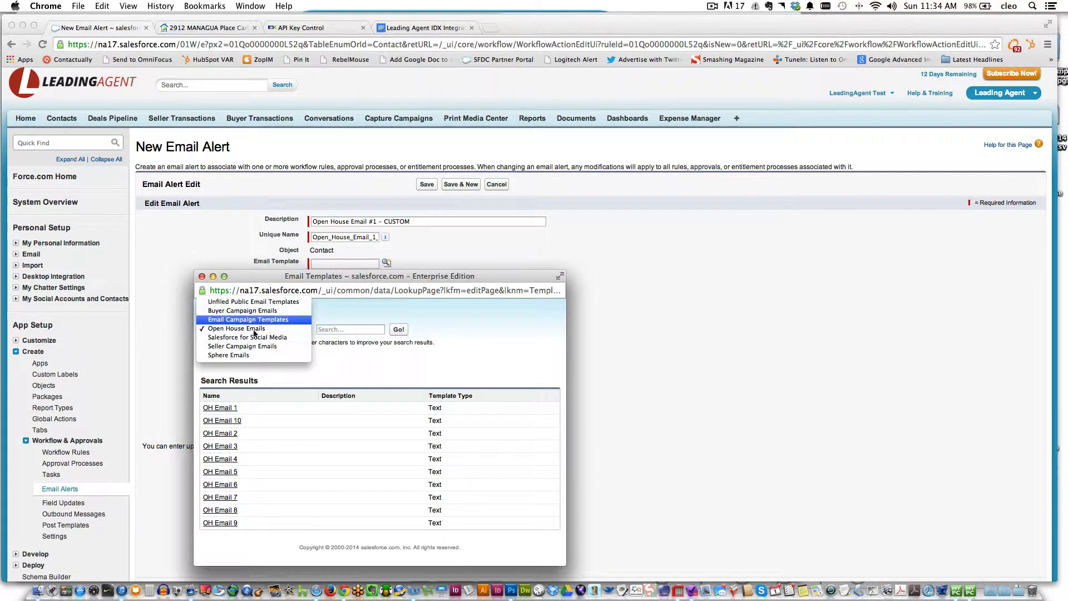
click(265, 373)
click(220, 408)
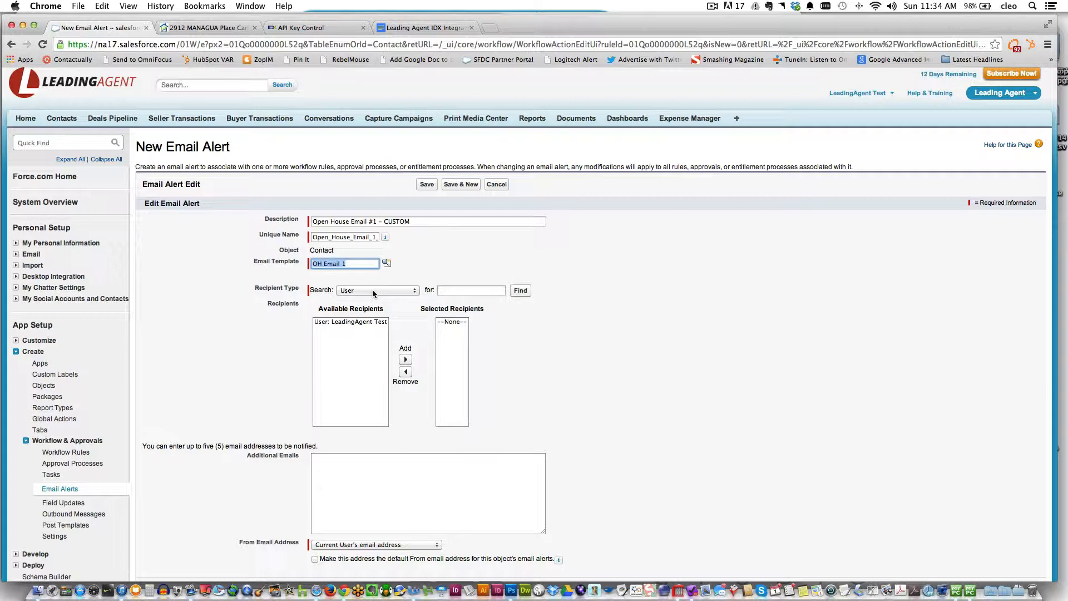
- Add the contact's Email field as the alert's recipient using the Email Field recipient type, and save the email alert
click(350, 323)
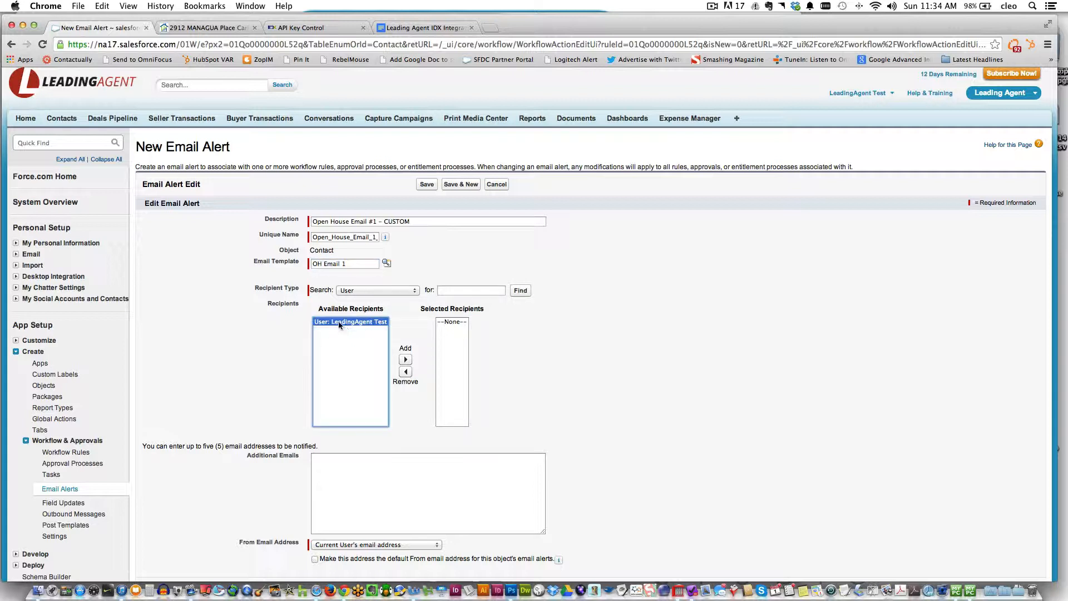
click(363, 289)
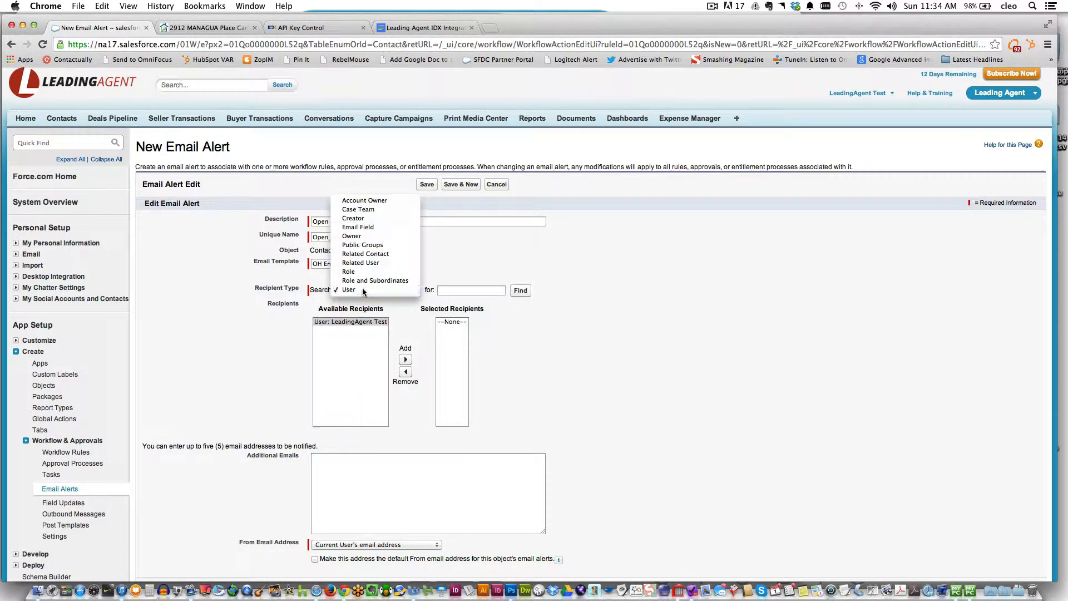
click(363, 288)
click(362, 288)
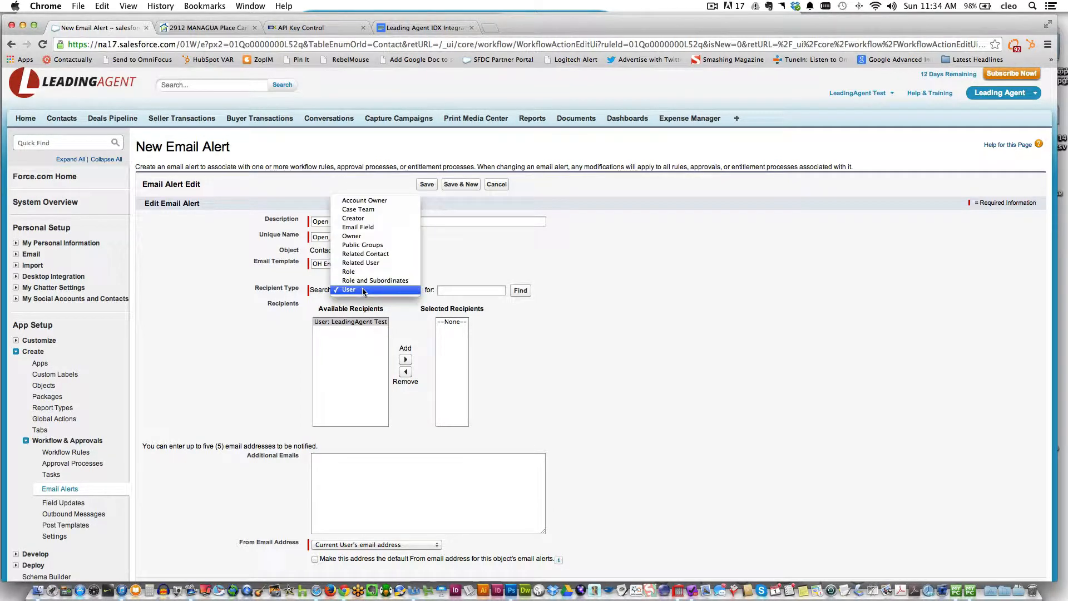
click(365, 227)
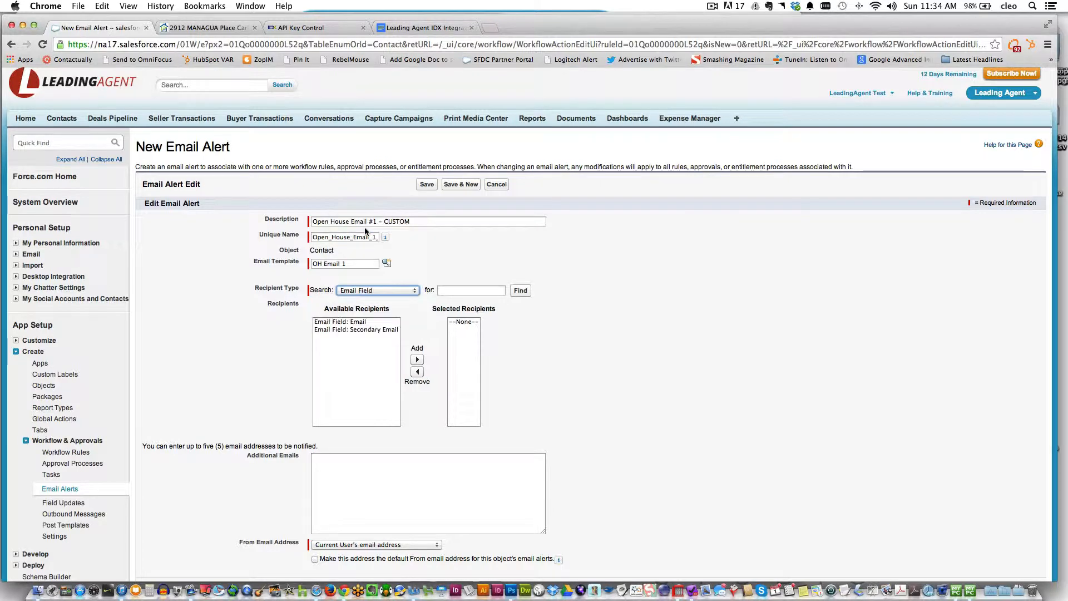
click(321, 325)
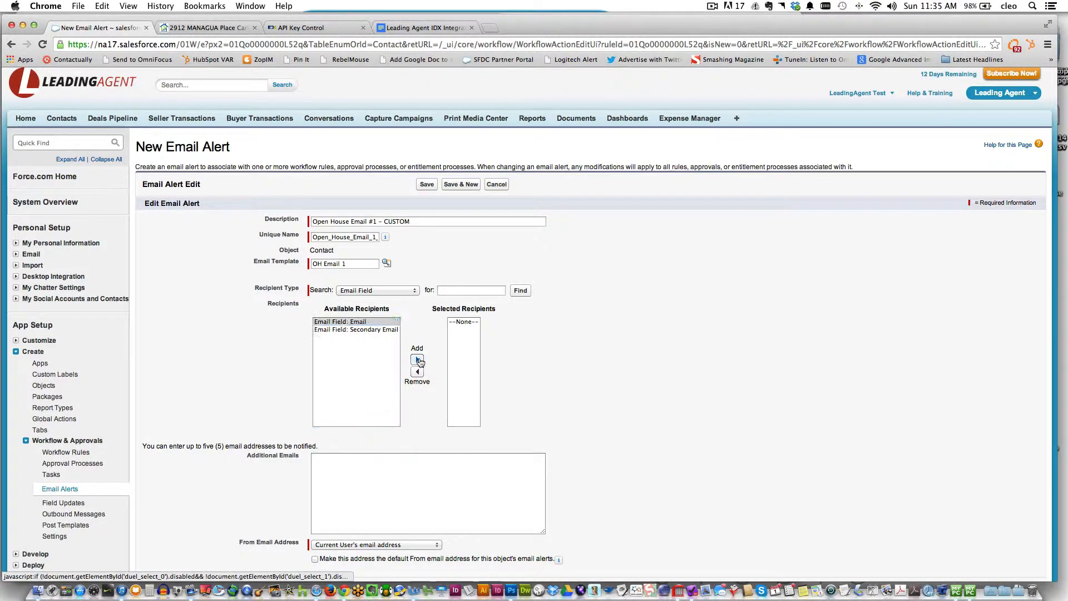
click(417, 360)
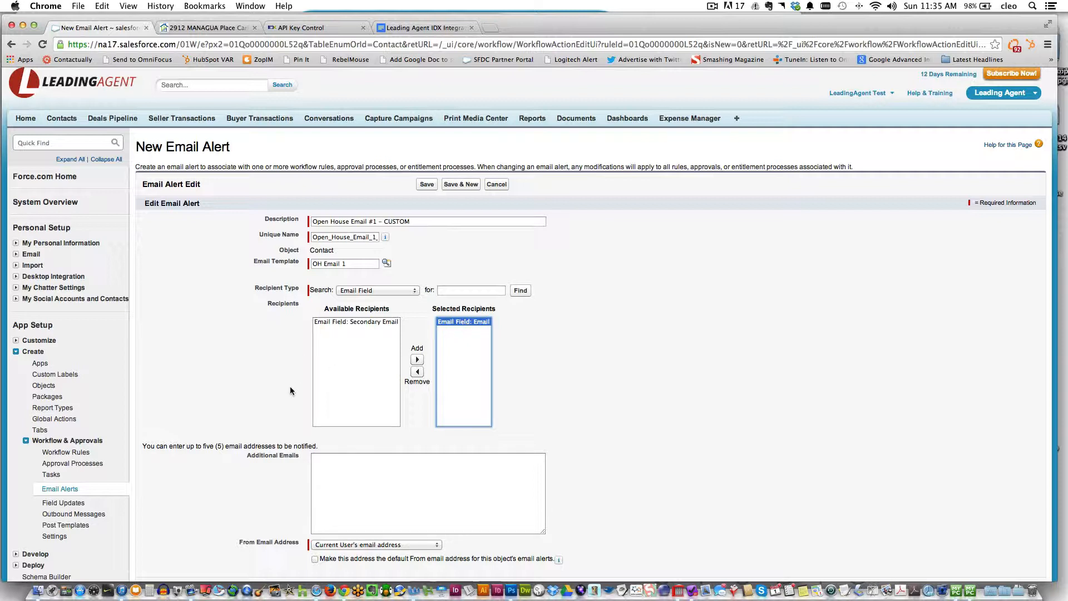
click(427, 184)
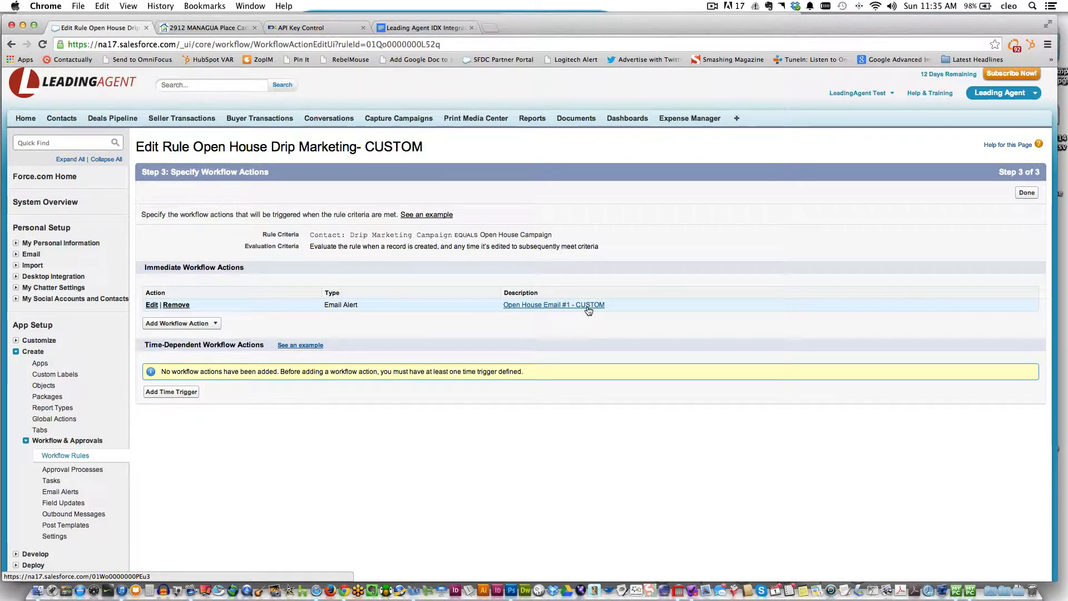
- Add a time trigger of 2 days after the Rule Trigger Date to the rule and save it
click(171, 392)
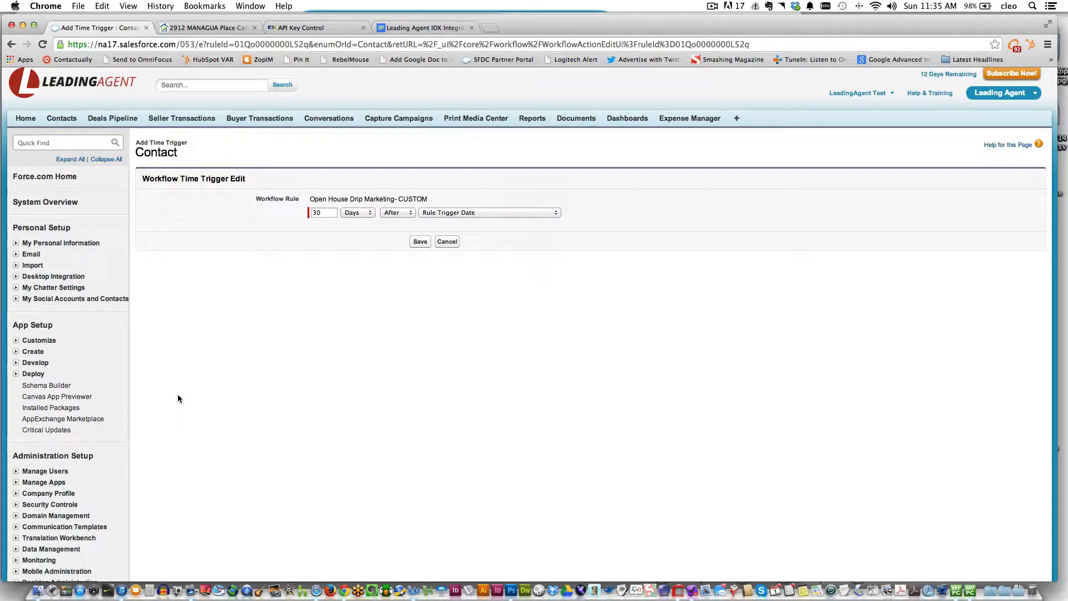
click(446, 243)
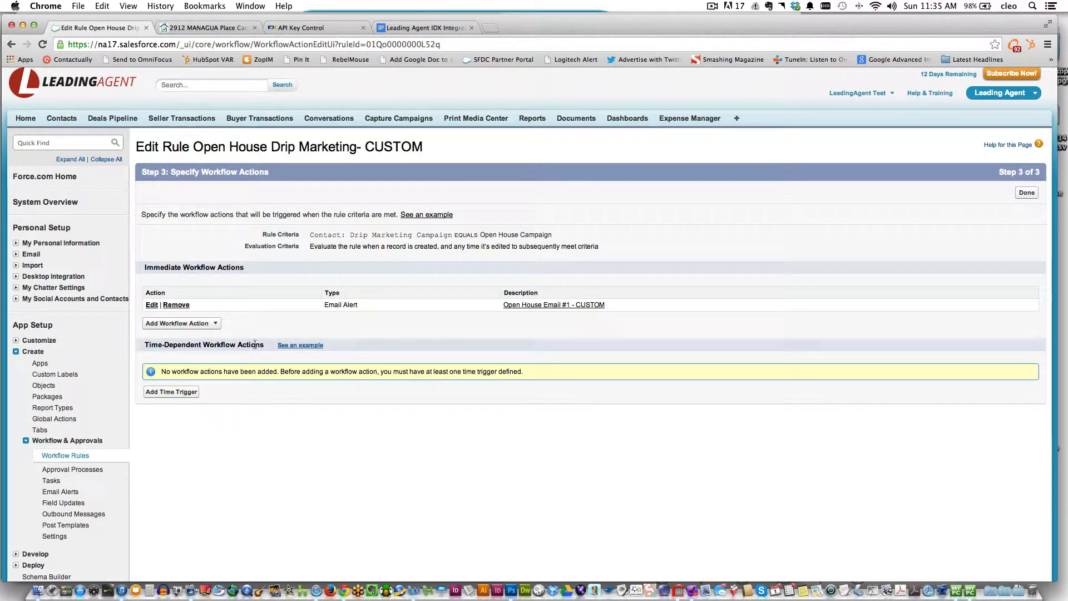
click(168, 393)
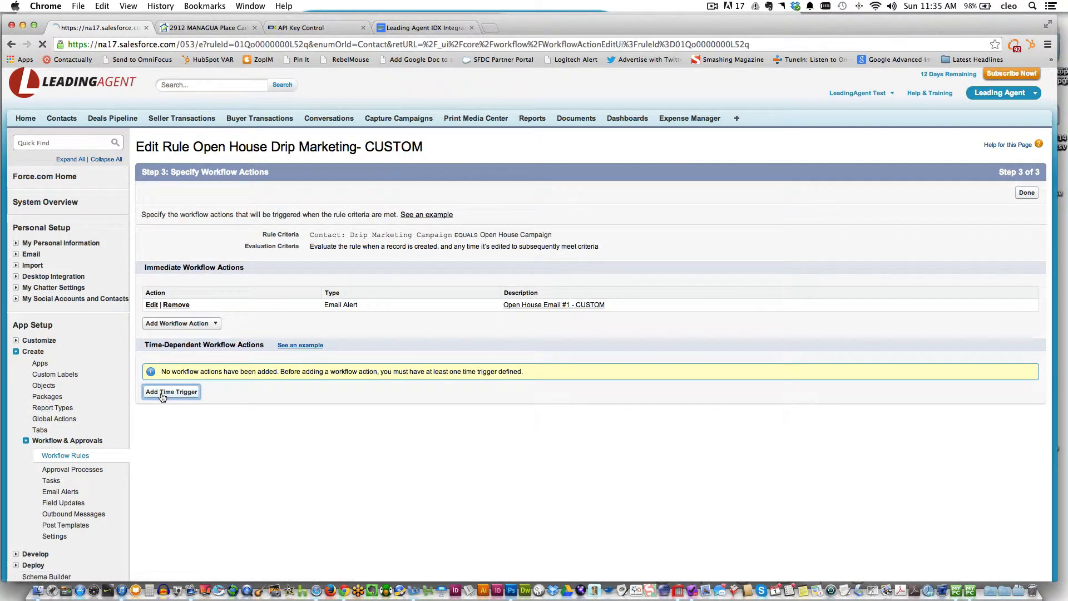
double_click(326, 213)
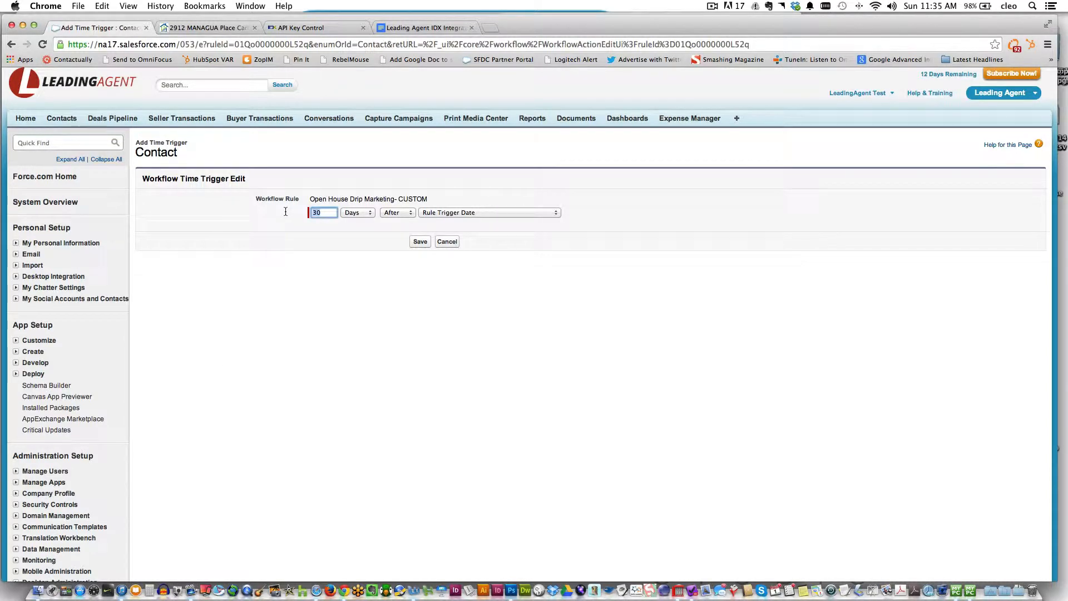
text(2)
click(367, 247)
click(416, 241)
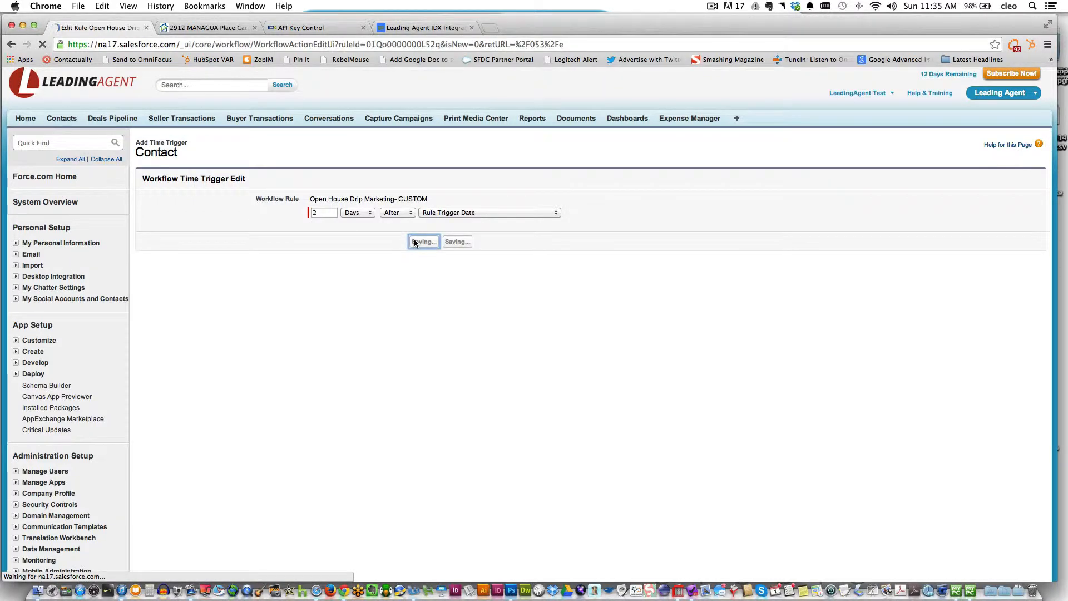
- Create a new task under the 2-day time trigger and assign it to the Contact Owner through the owner lookup
scroll(339, 315, down, 2)
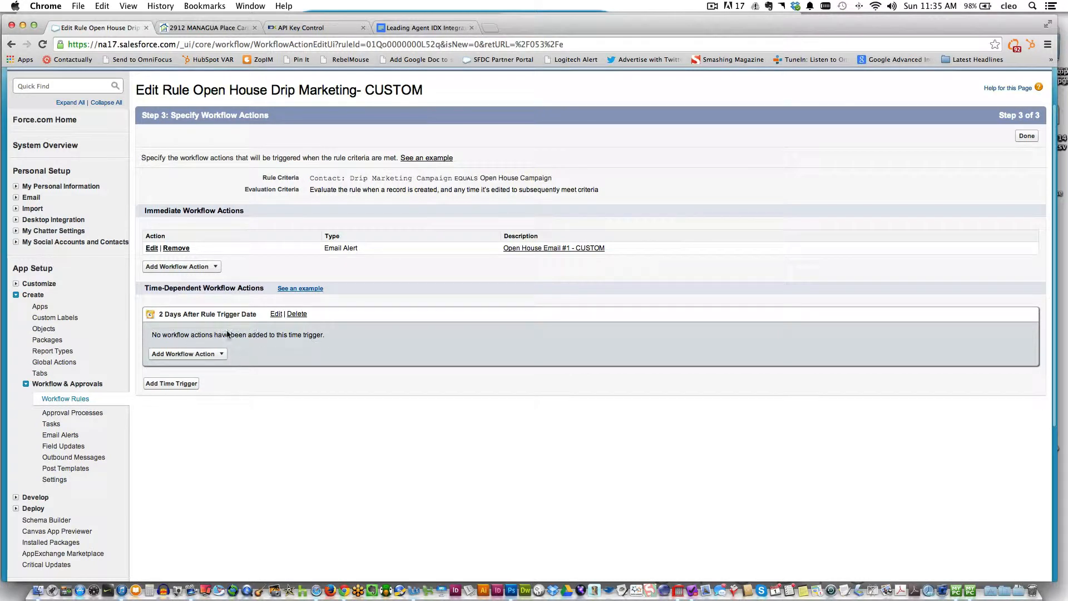
click(217, 355)
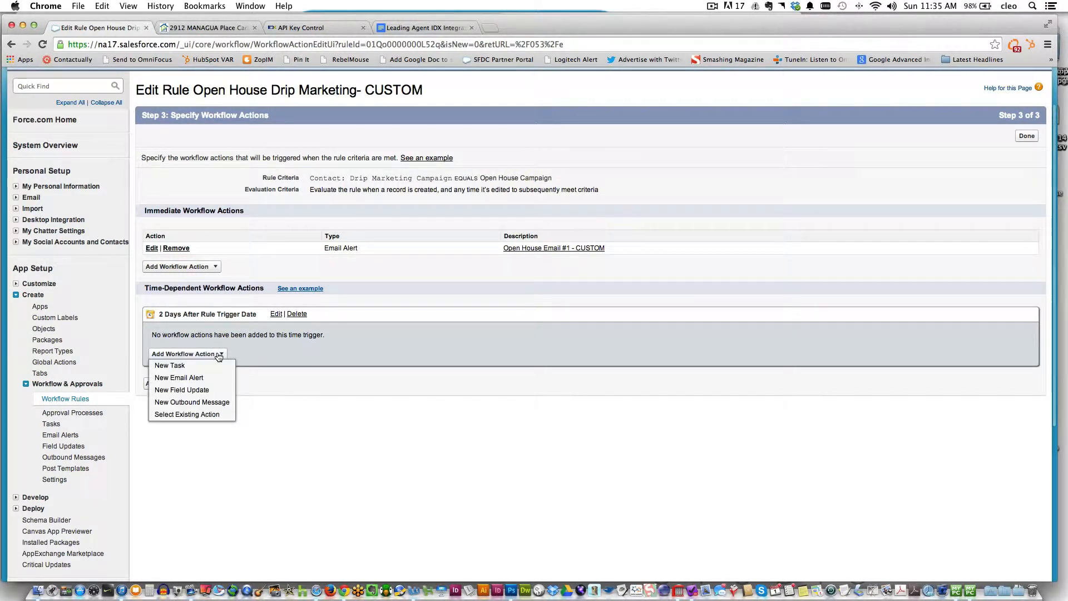
click(168, 367)
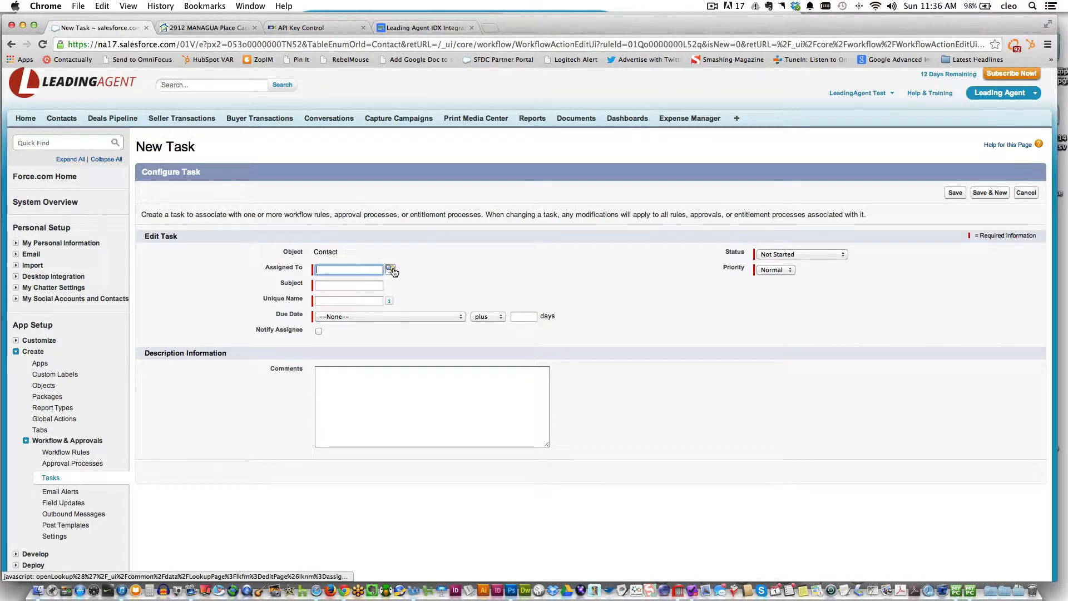
click(391, 271)
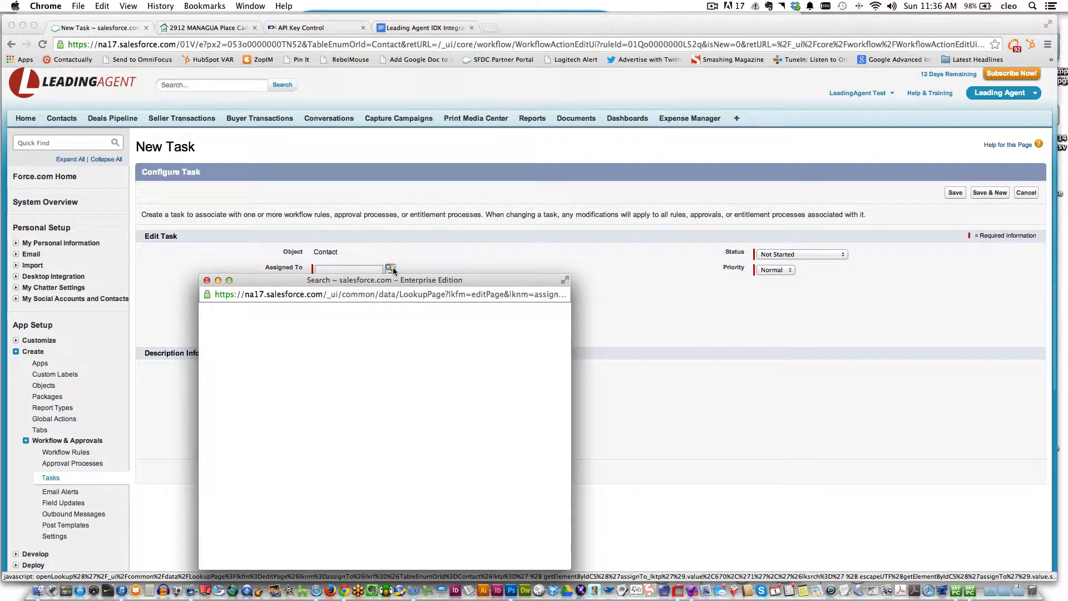
drag(360, 280, 560, 212)
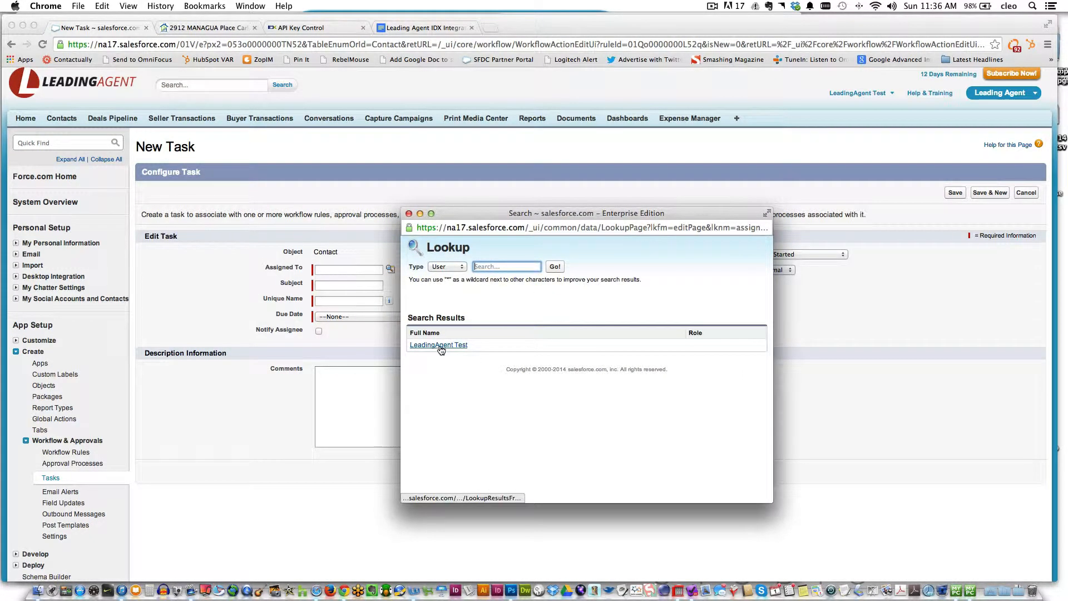
click(448, 268)
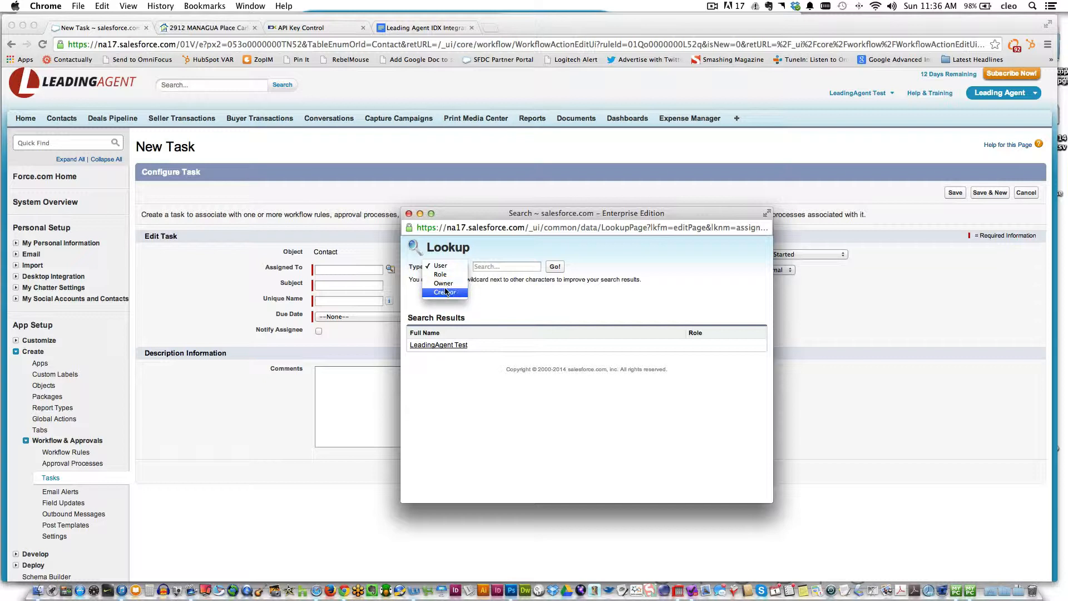
click(442, 285)
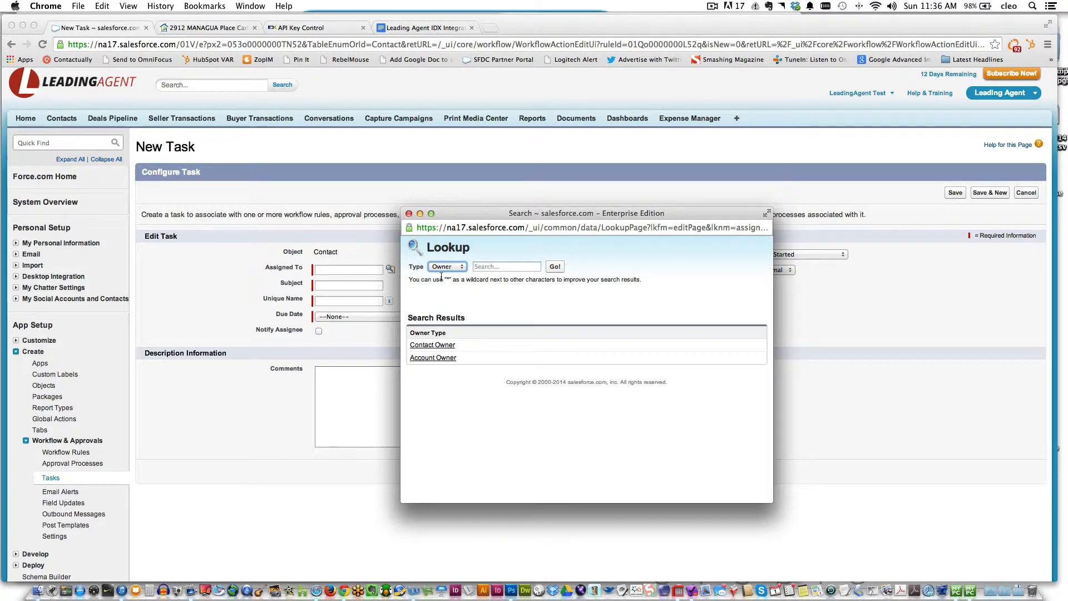
click(424, 347)
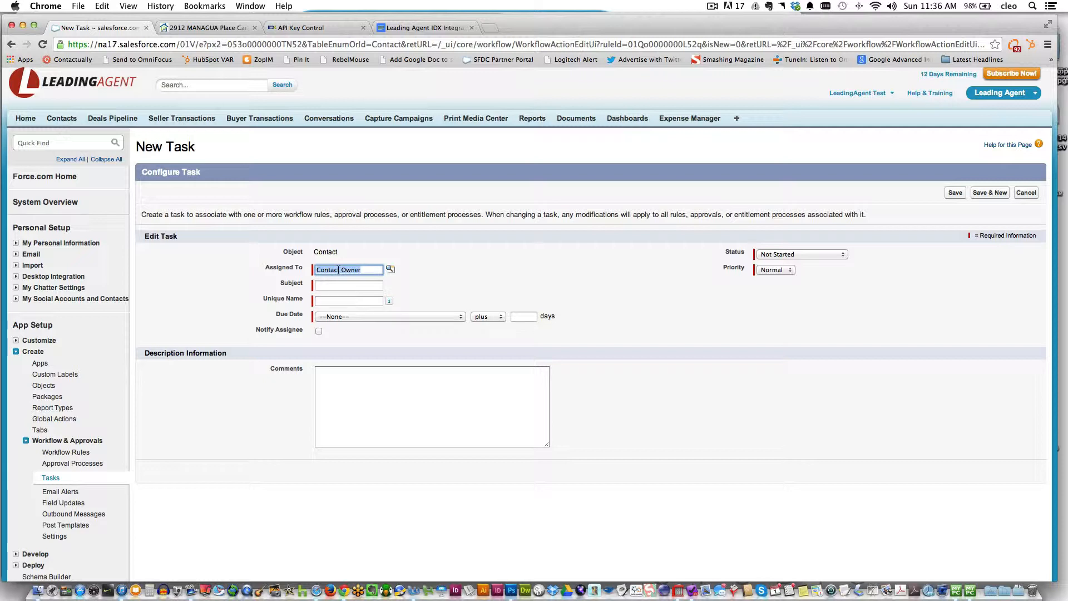
- Enter "Phone Call Follow Up #1" as the task's subject and fill the comments with two lines of placeholder text
click(352, 289)
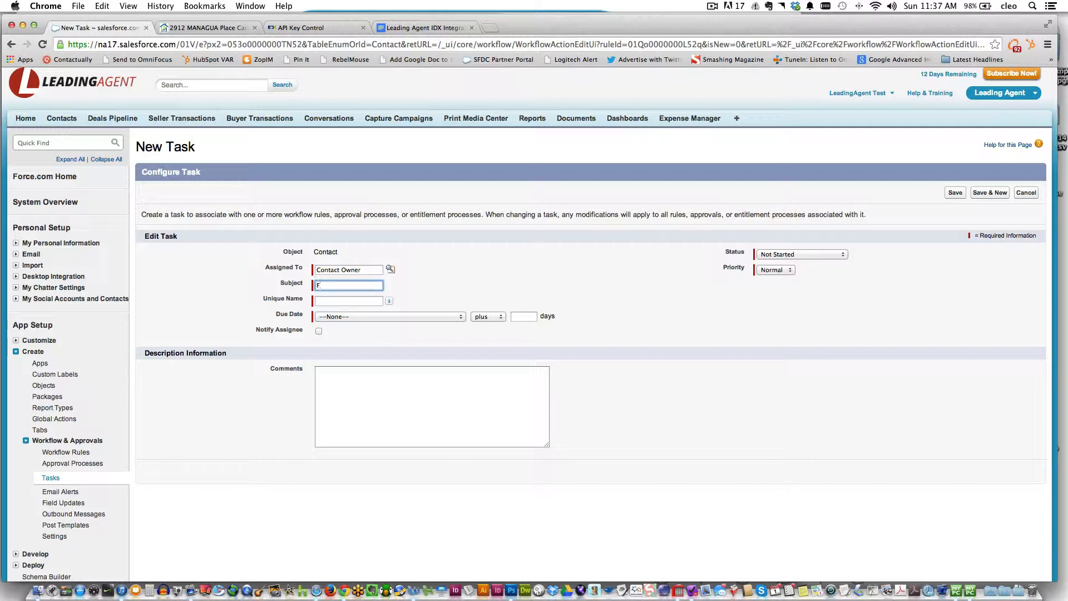
text(hone Call Follow Up)
key(Tab)
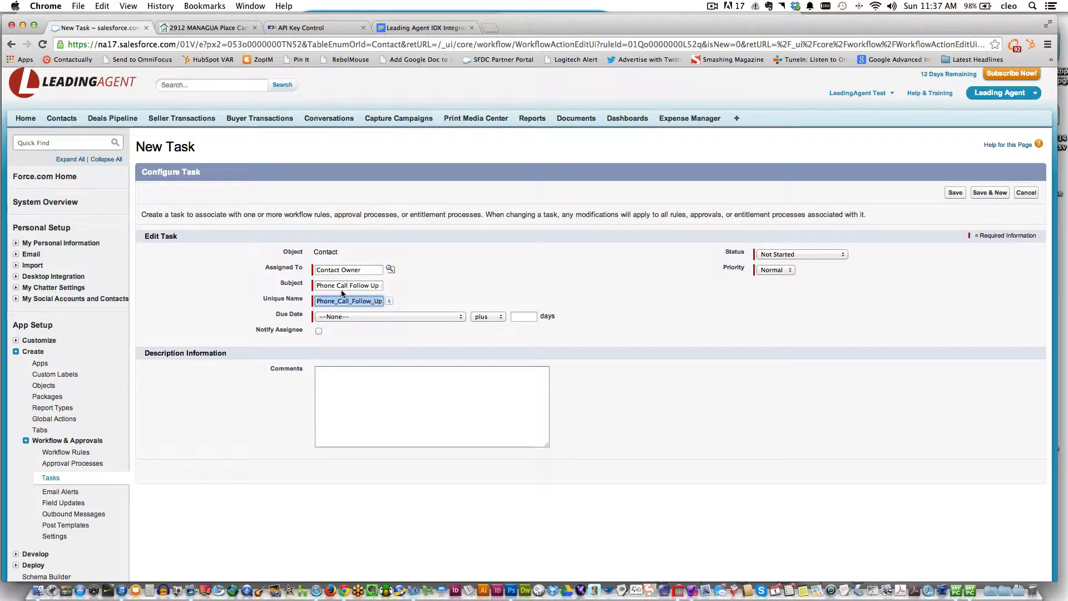
key(Tab)
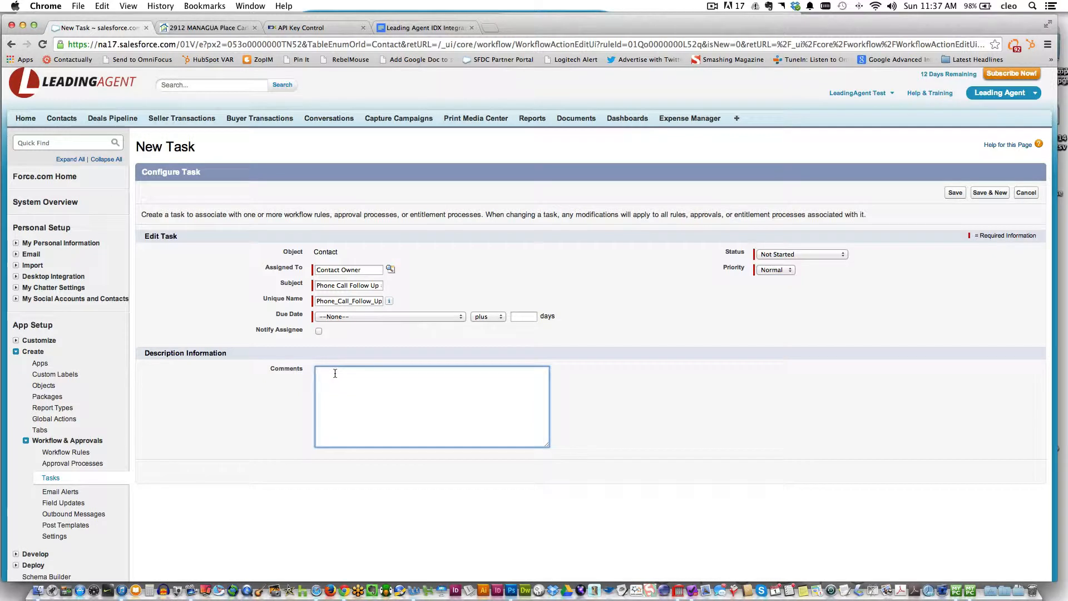
text(dsfjaklfj;adsl;fjlkads;fjals;d)
key(Return)
text(djsfkl;jadklfjlkdas;fjl;daskfjlksadjfk;as)
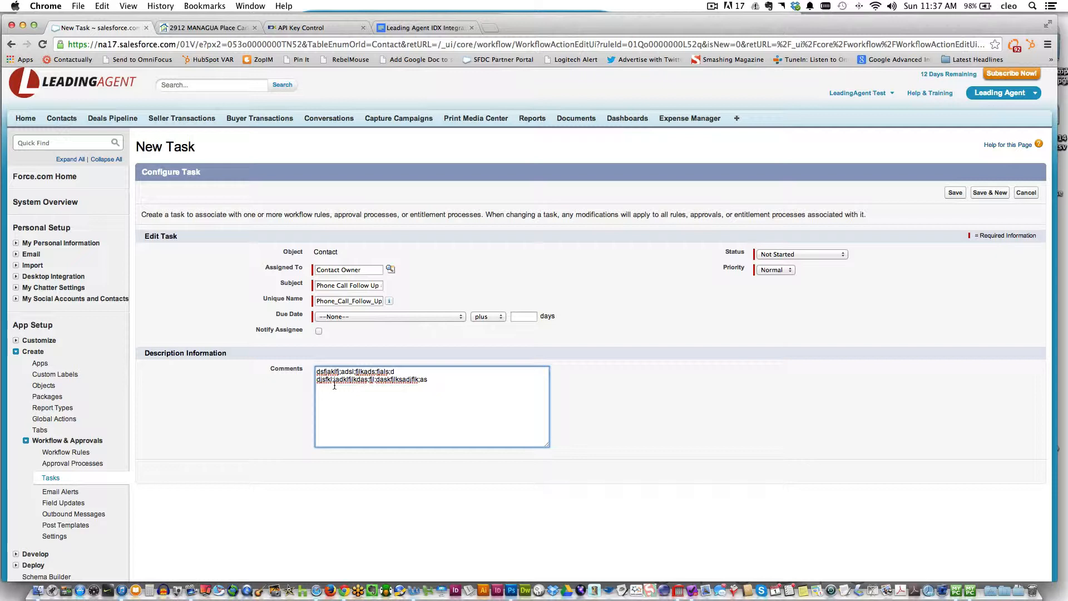
- Base the task's due date on the Rule Trigger Date and enable notification of the assignee
click(340, 318)
click(339, 318)
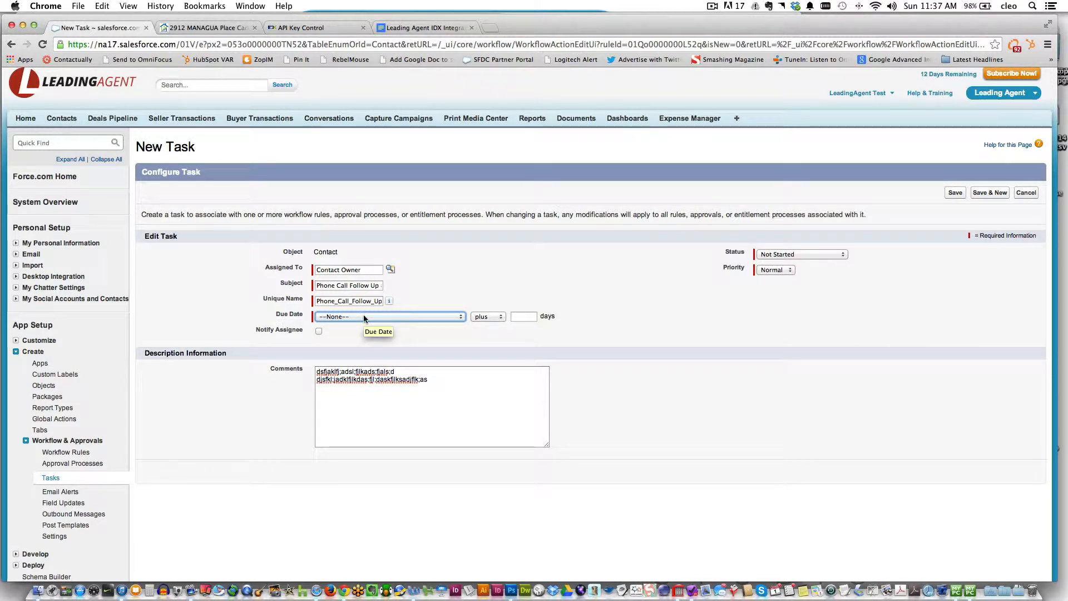
click(366, 319)
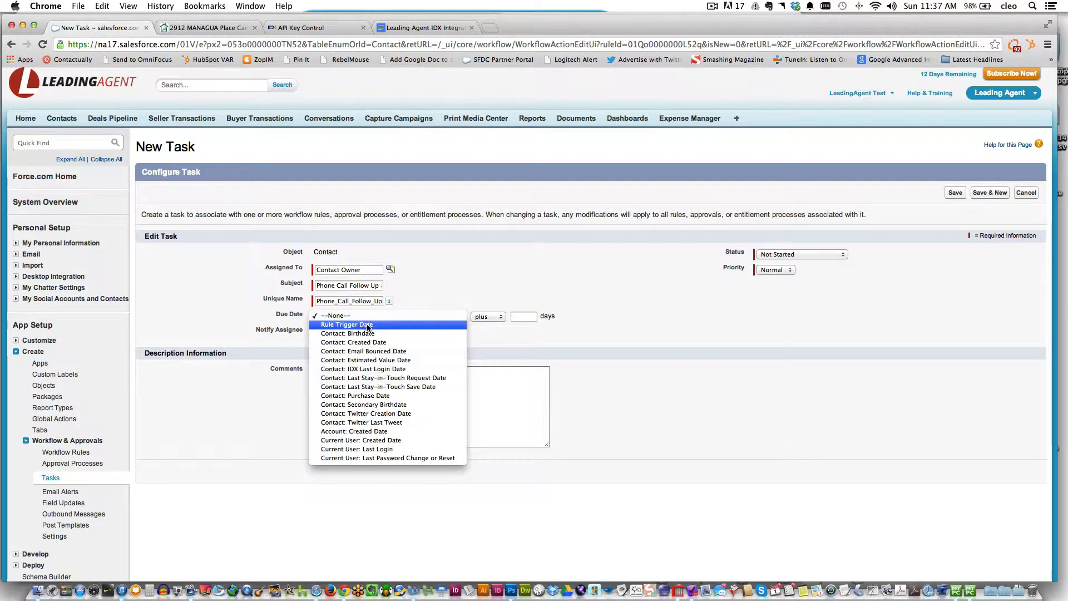
click(368, 325)
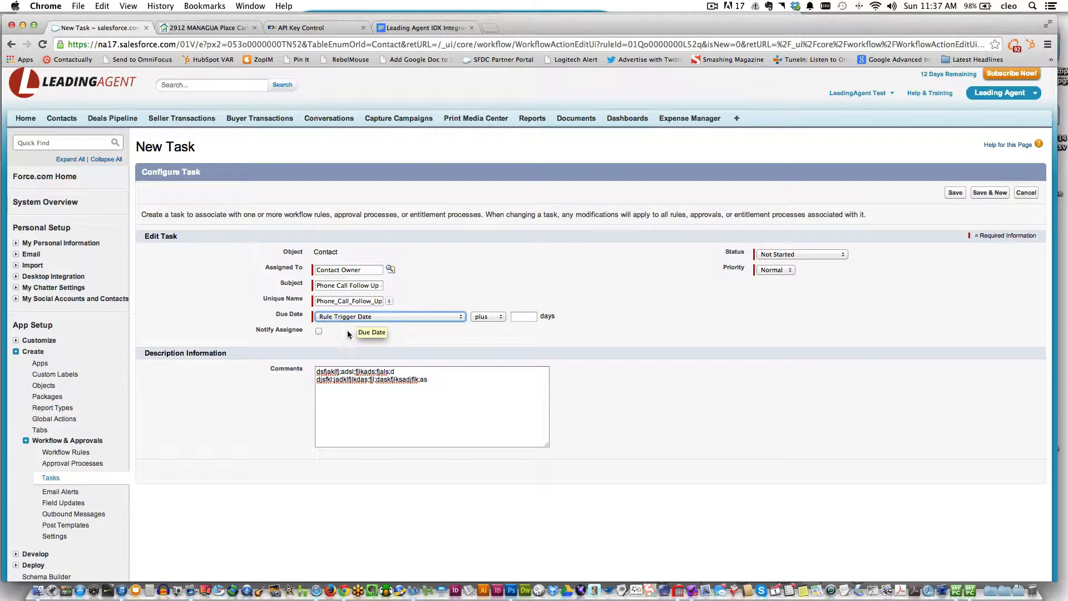
click(319, 332)
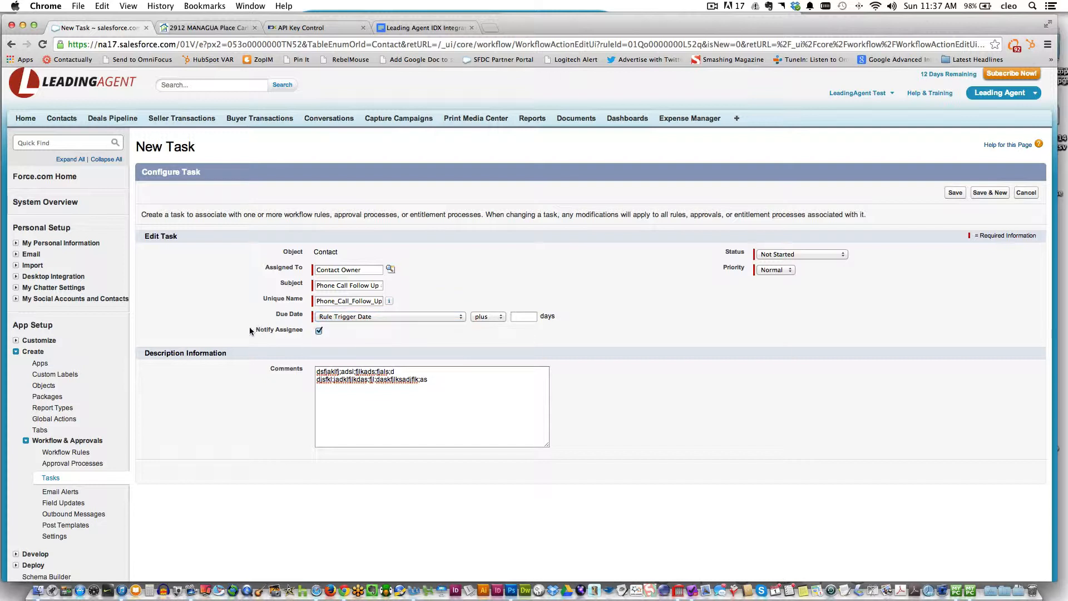
drag(256, 330, 304, 328)
click(300, 346)
- Set the task's priority to High and save the task
click(784, 269)
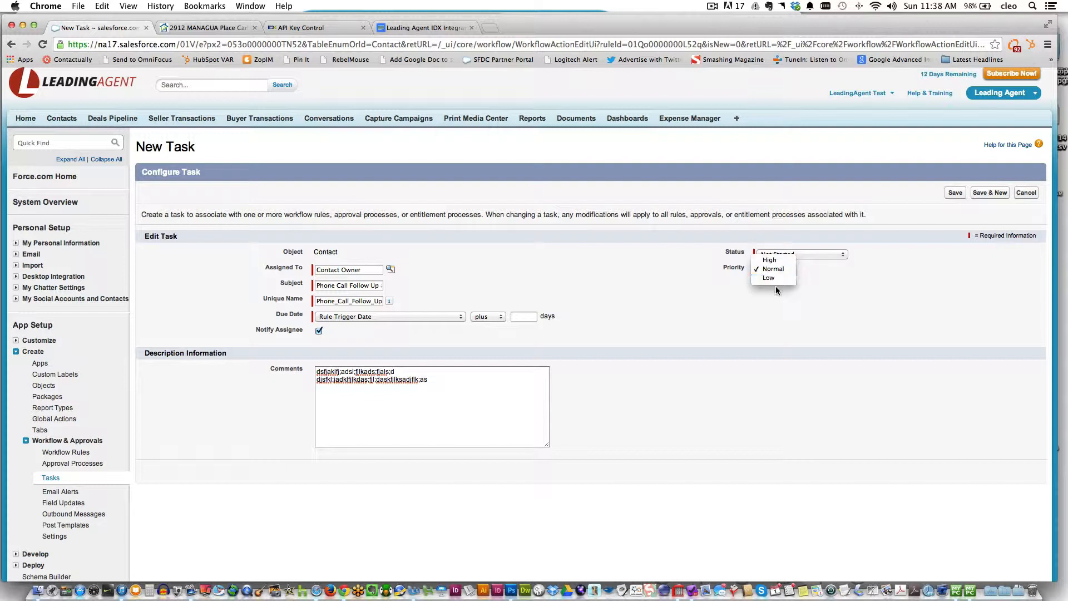
click(769, 260)
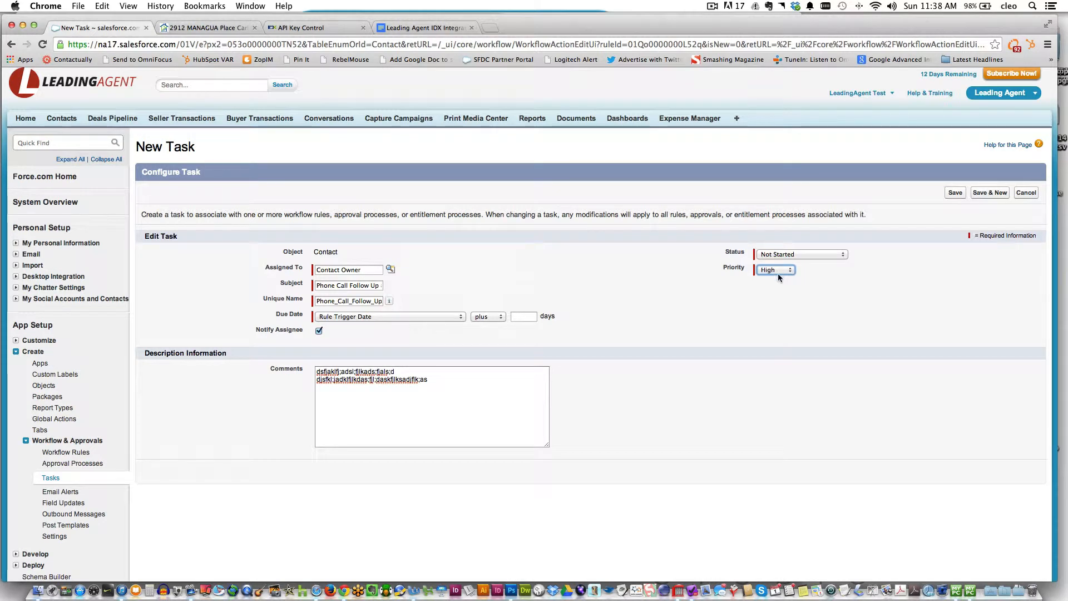
scroll(956, 193, down, 1)
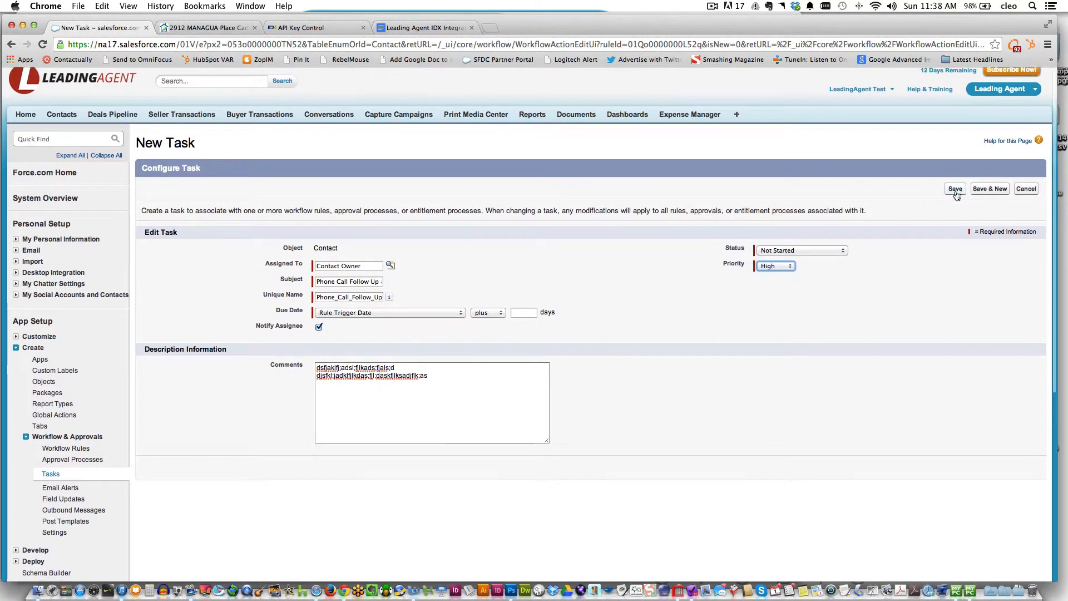
click(955, 190)
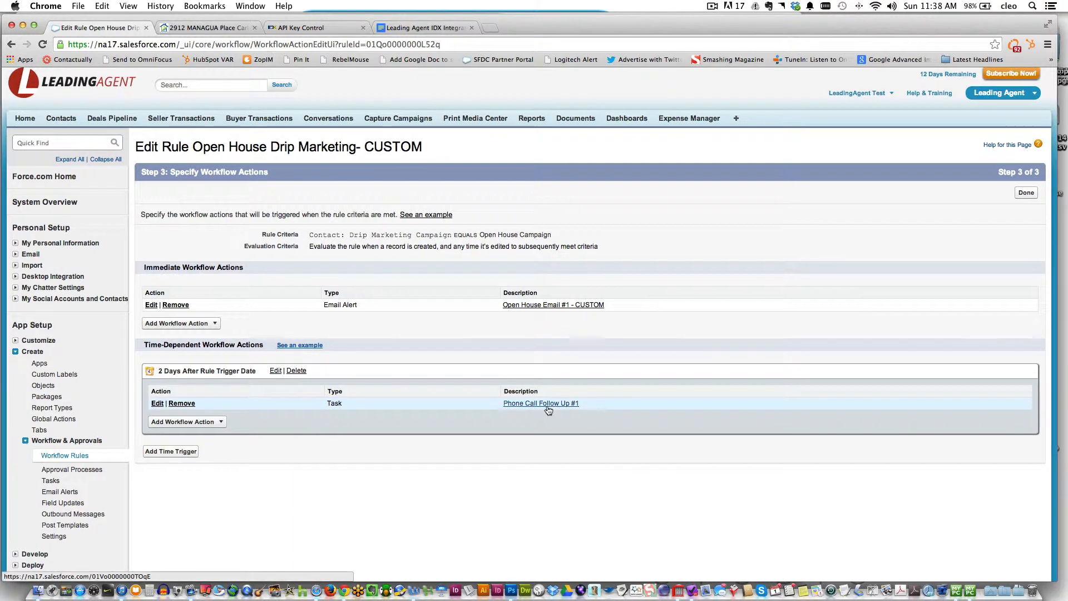
- Add a time trigger set to 3 days after the Rule Trigger Date and save it
scroll(548, 411, down, 1)
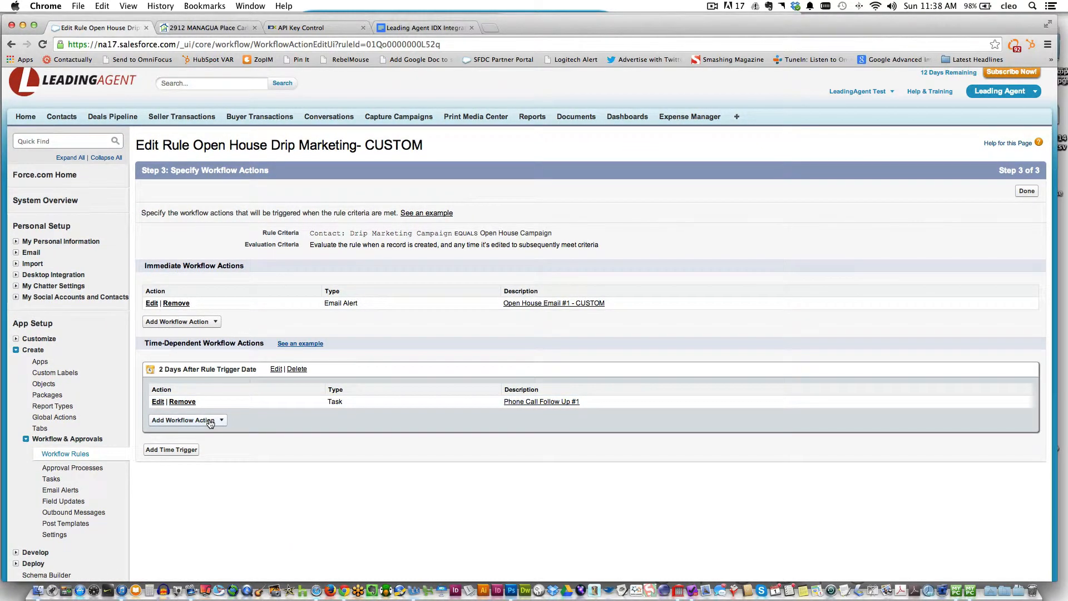
scroll(187, 448, down, 1)
click(181, 452)
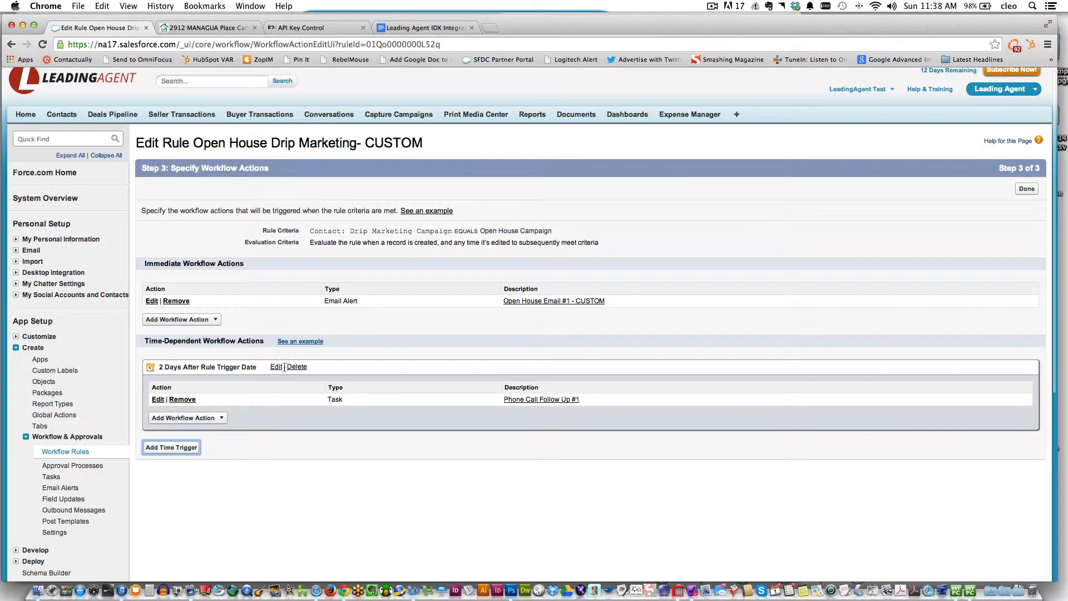
click(177, 449)
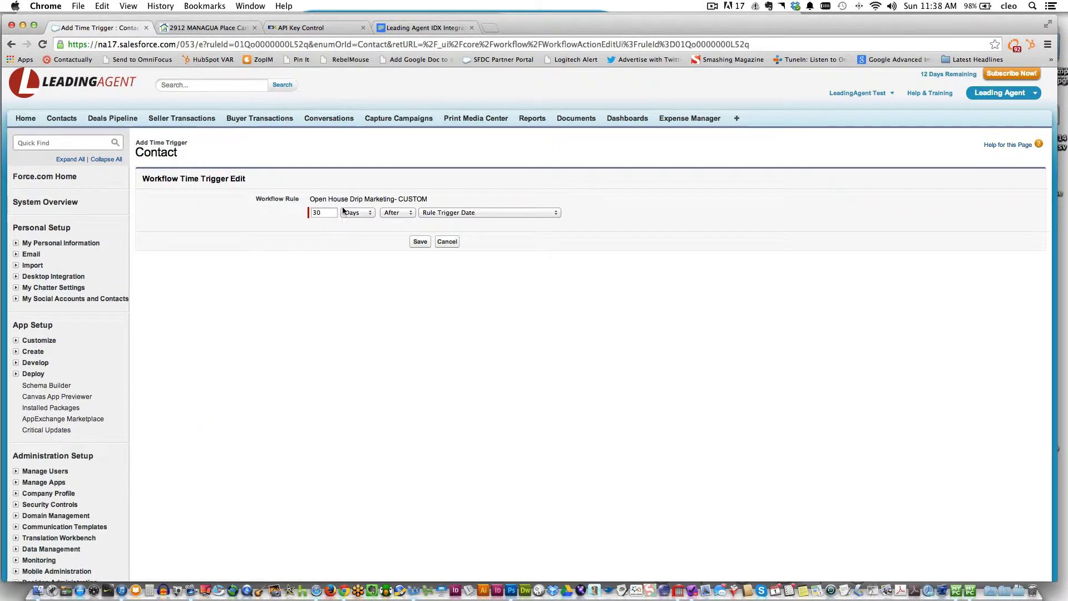
text(3)
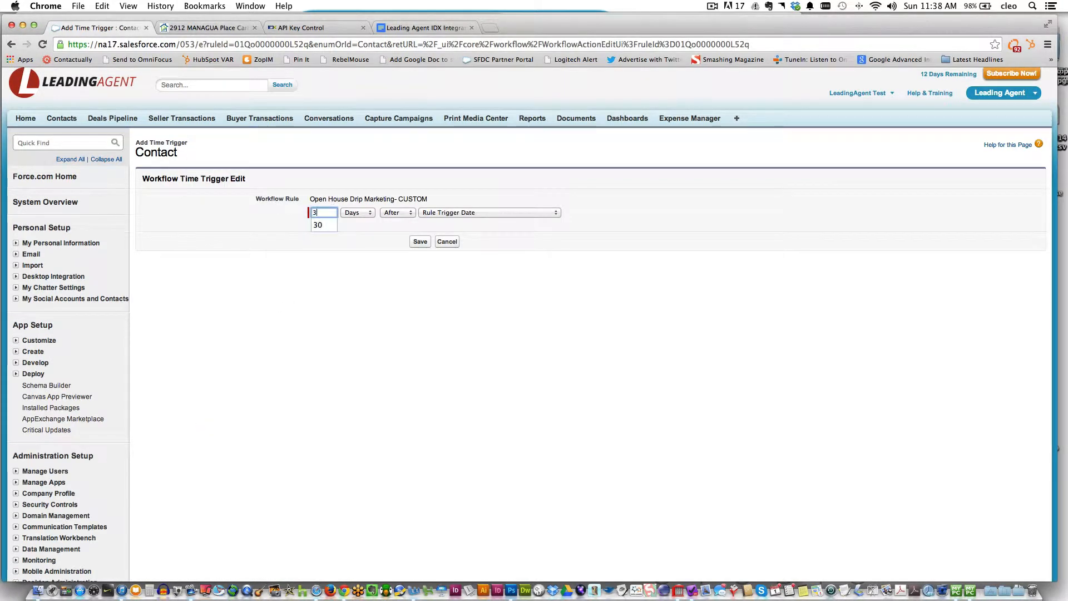
click(421, 242)
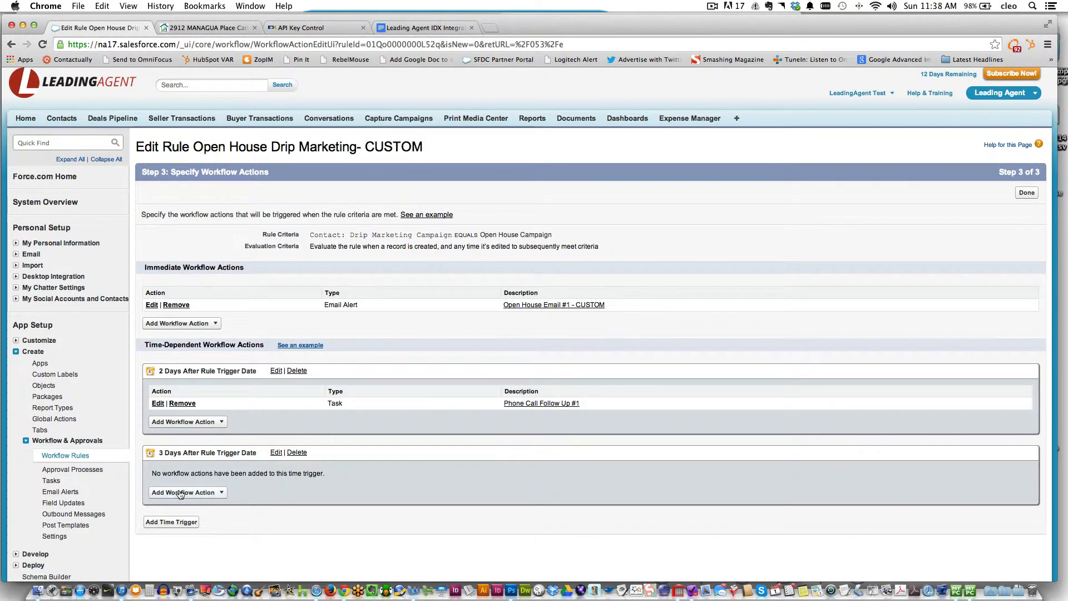
- Create a new email alert under the 3-day time trigger, described as "Open House Email #2- CUSTOM" and using the OH Email 2 template
scroll(183, 493, down, 5)
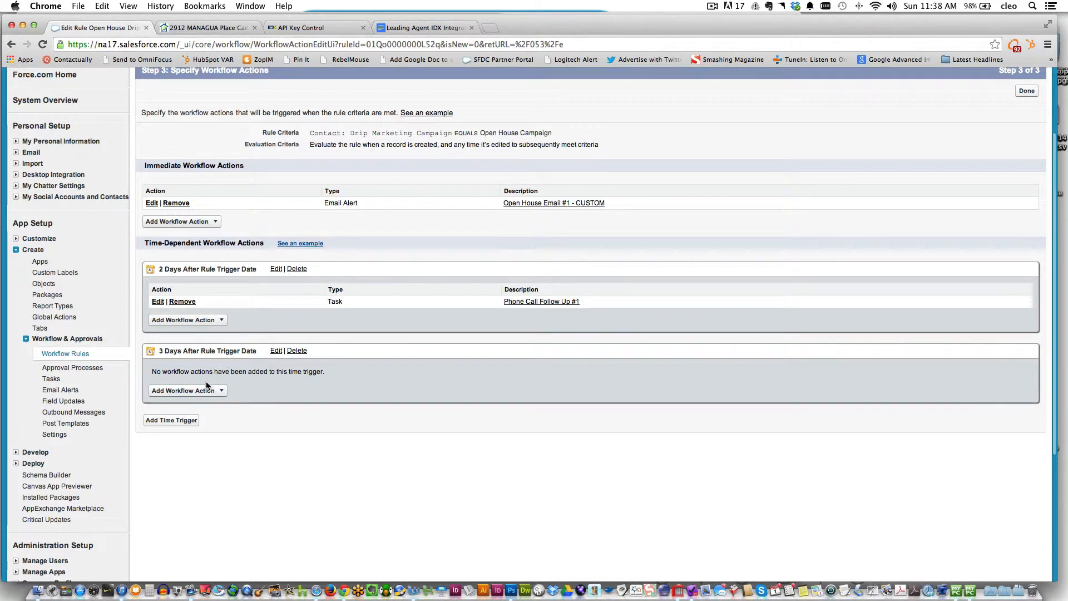
click(217, 393)
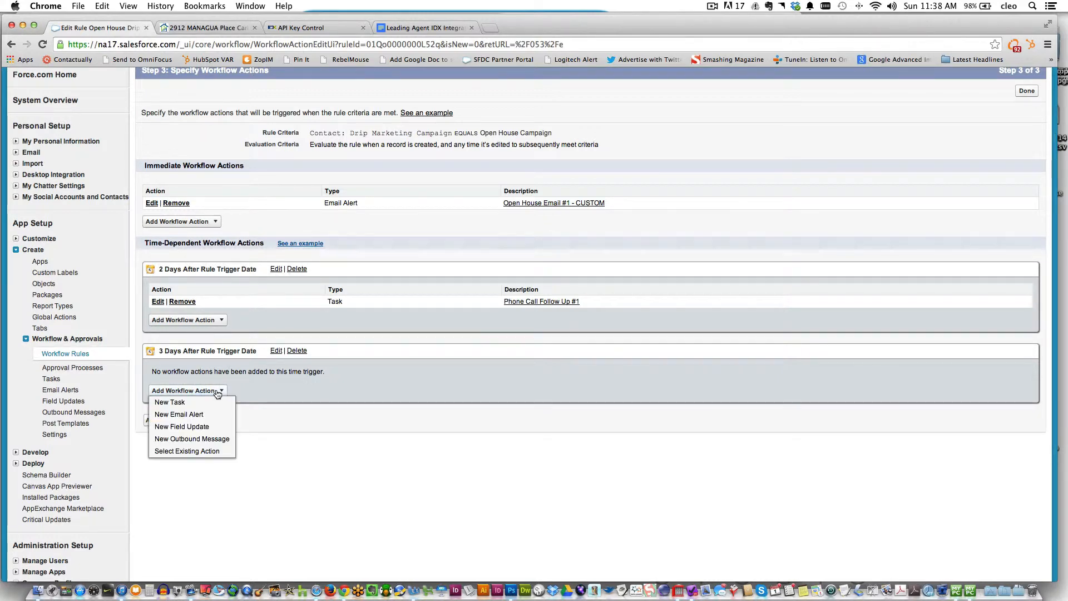
click(186, 415)
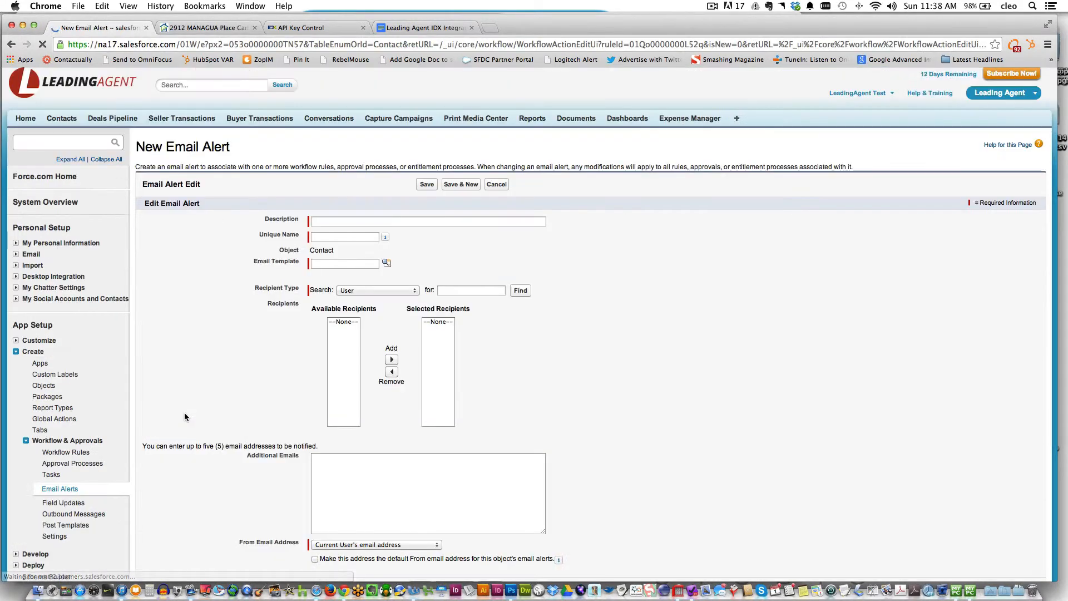
click(325, 221)
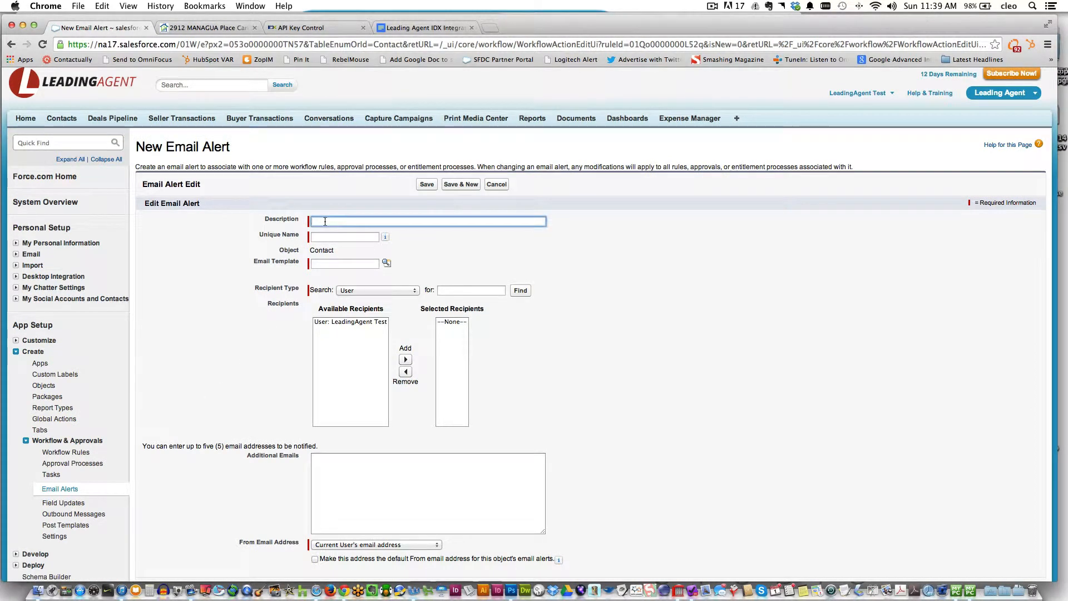
text(O)
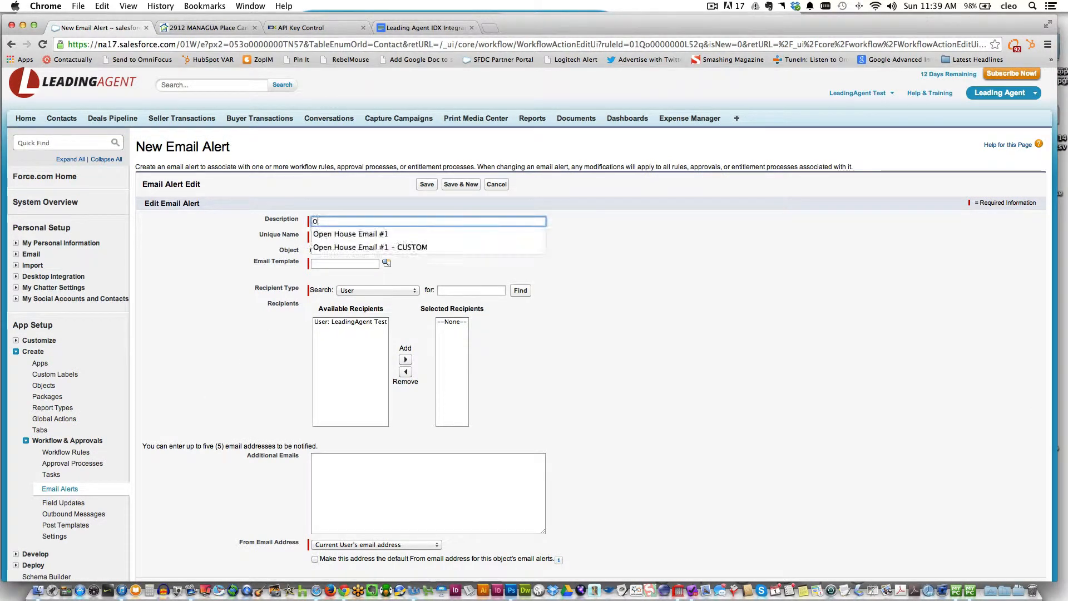
text(pen House Em)
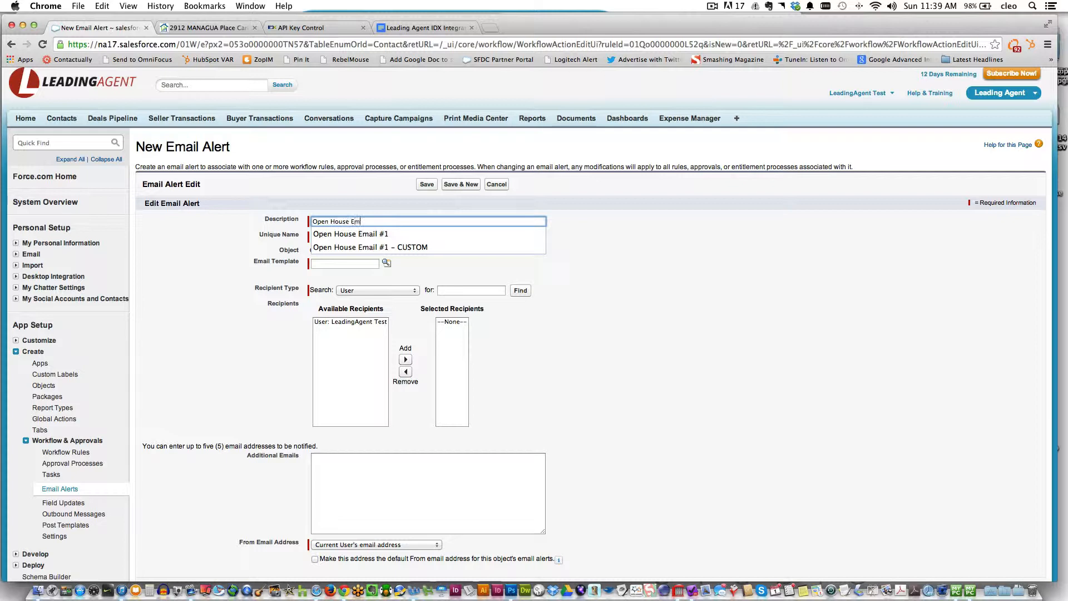
text(ail #2- CUSTOM)
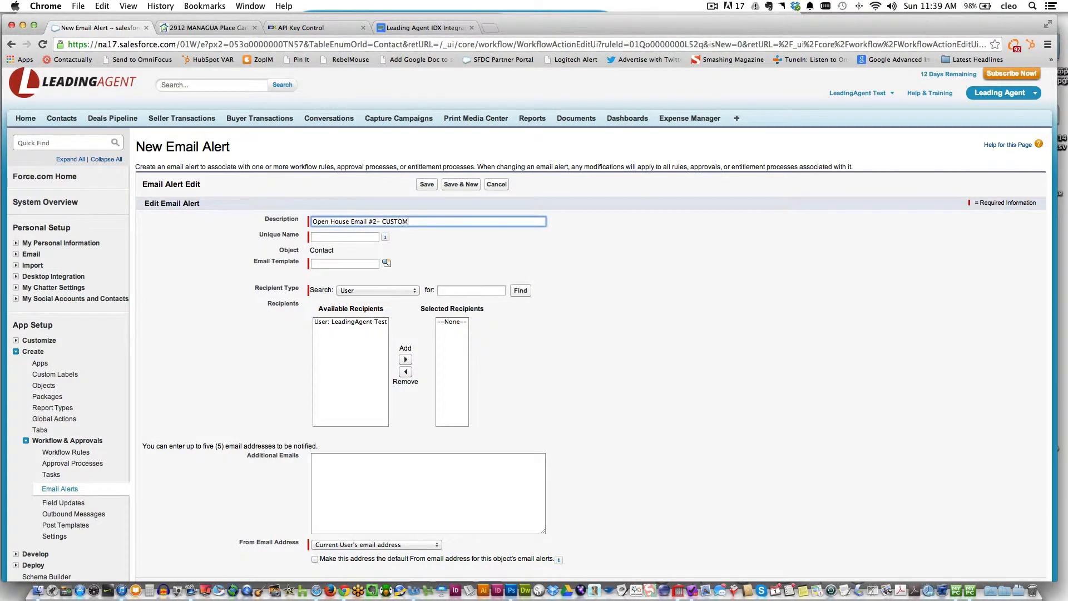
key(Tab)
click(386, 262)
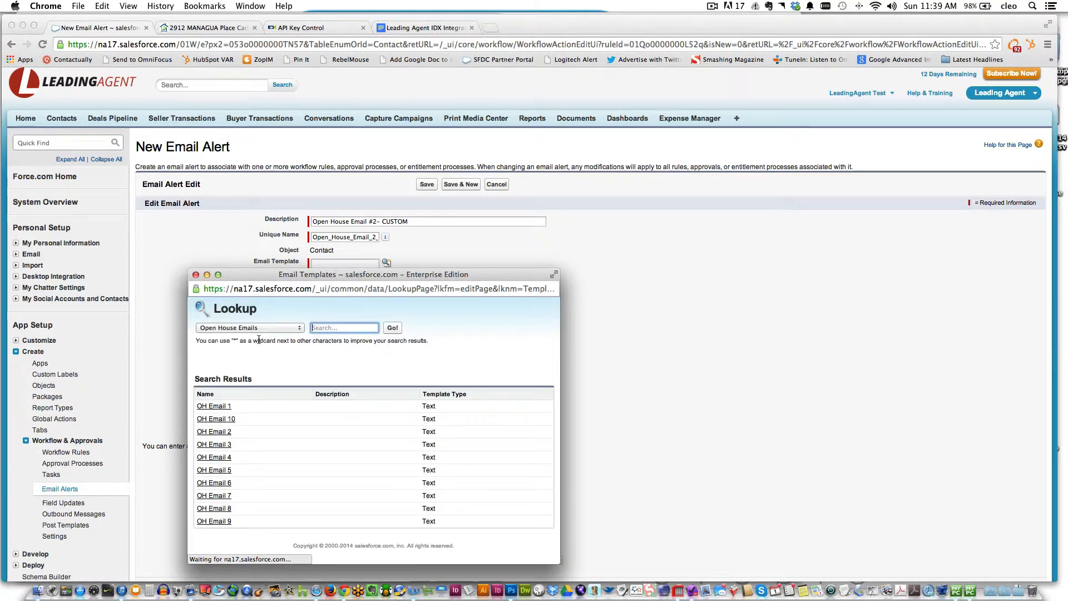
click(214, 432)
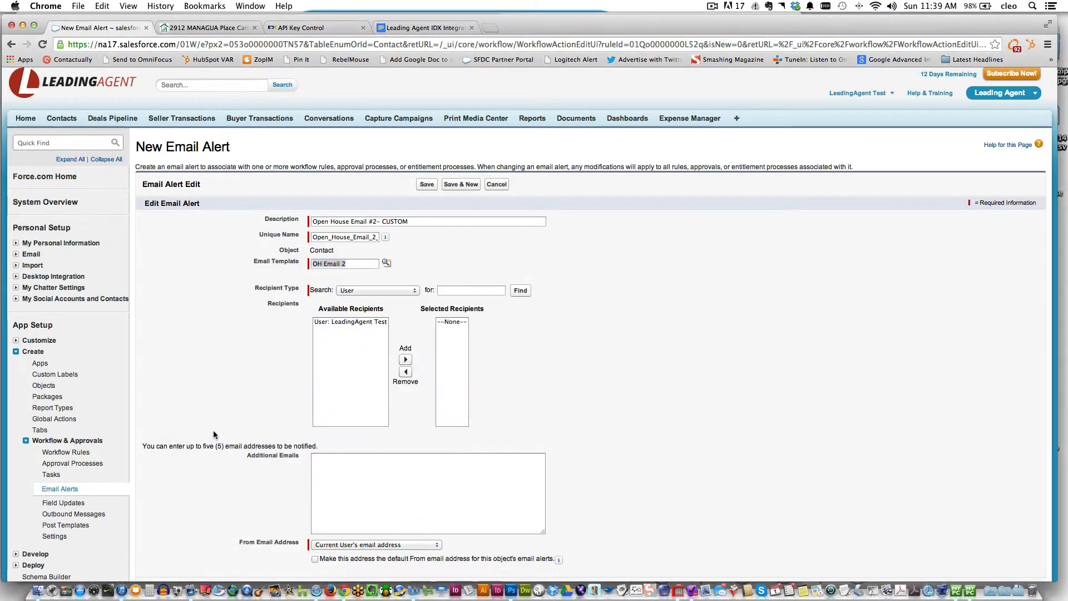
- Set the alert's recipient type to Email Field, add Email Field: Email as the selected recipient, and save the alert
click(362, 290)
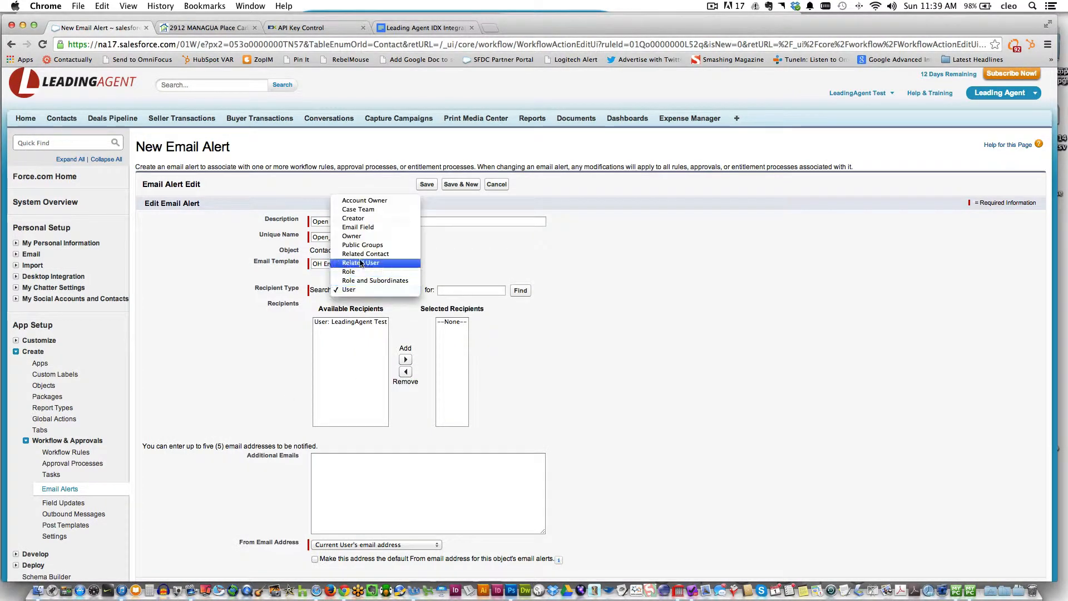
click(359, 227)
click(351, 322)
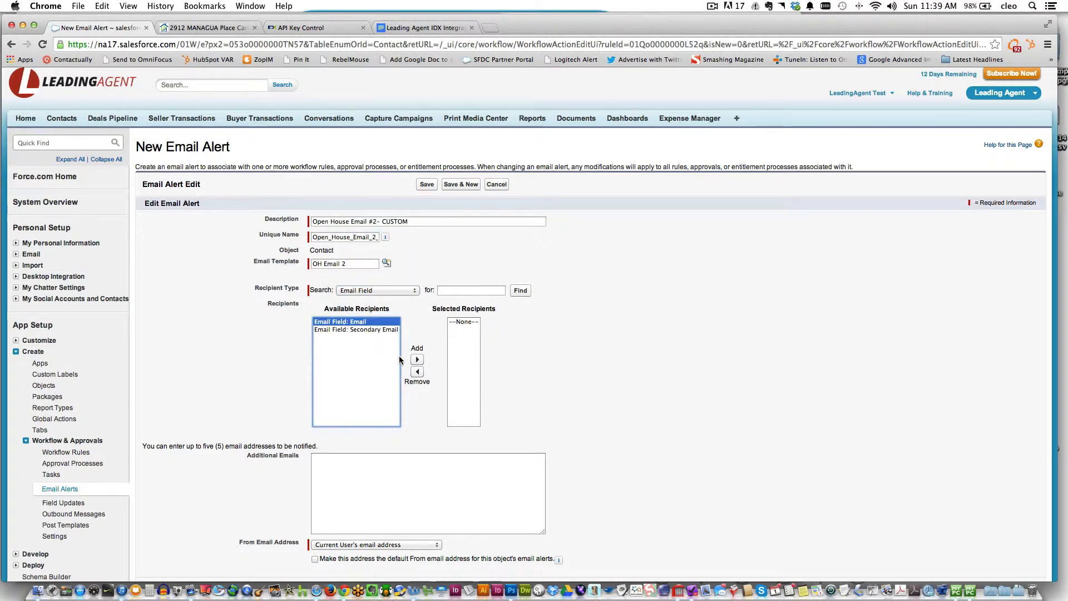
click(417, 359)
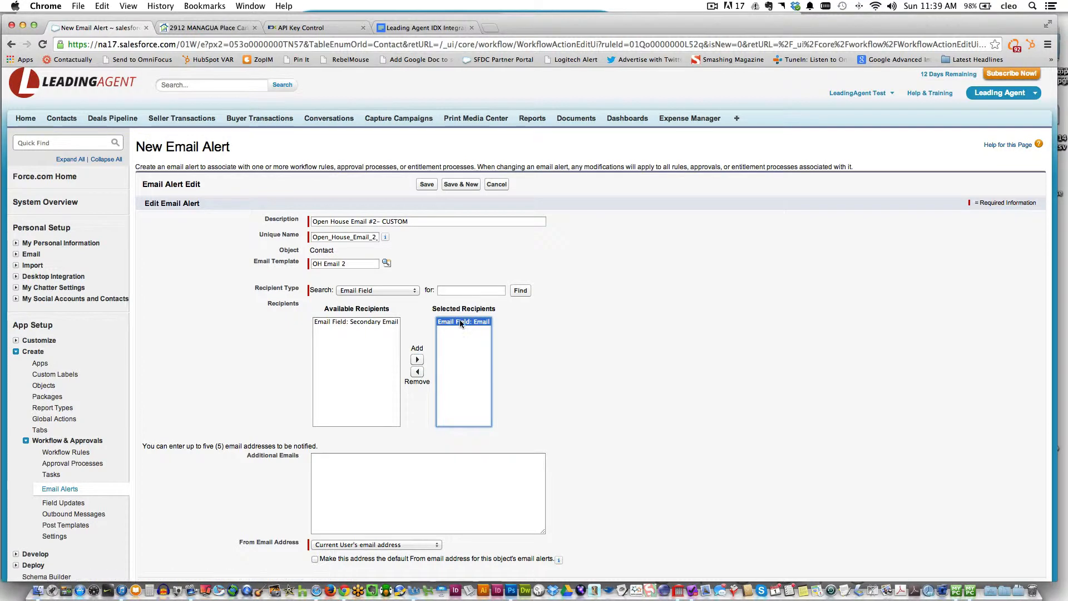
scroll(265, 378, down, 2)
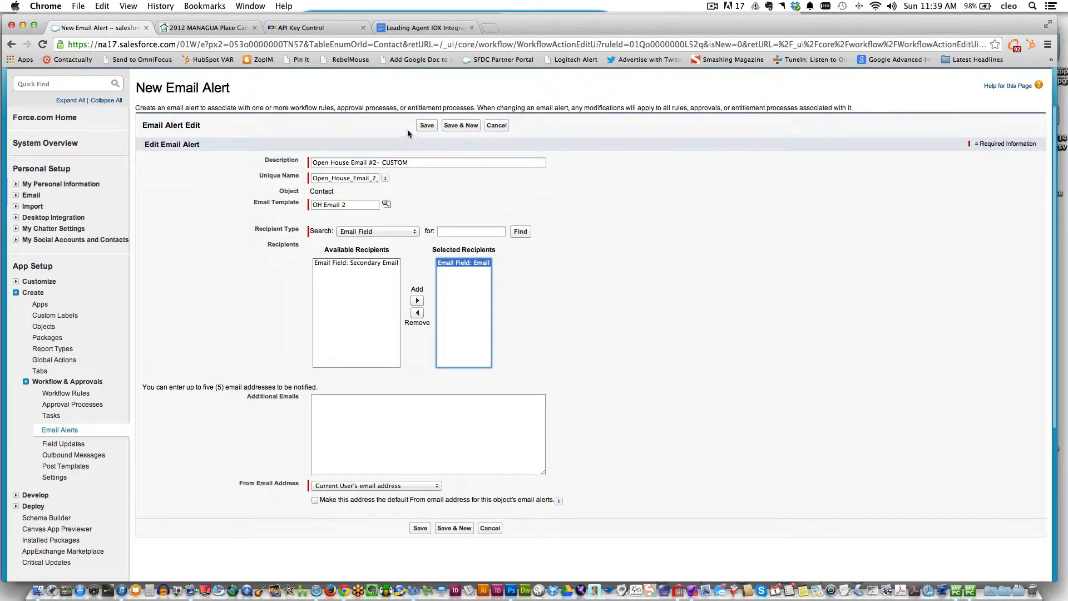
click(426, 125)
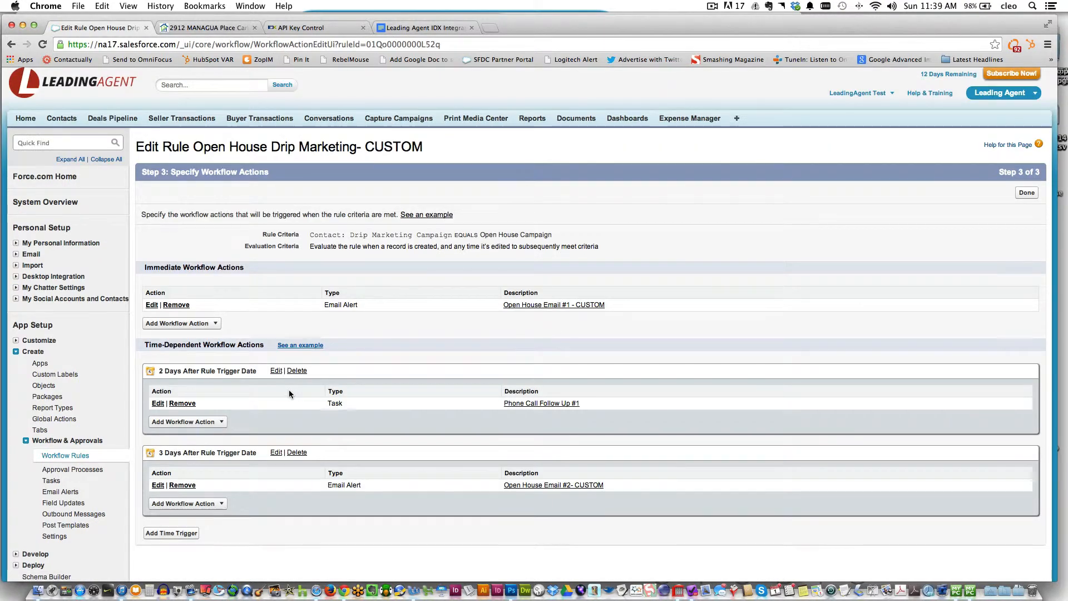
- Finish editing the workflow actions, activate the Open House Drip Marketing- CUSTOM rule, and return to the Workflow Rules list
scroll(281, 384, down, 1)
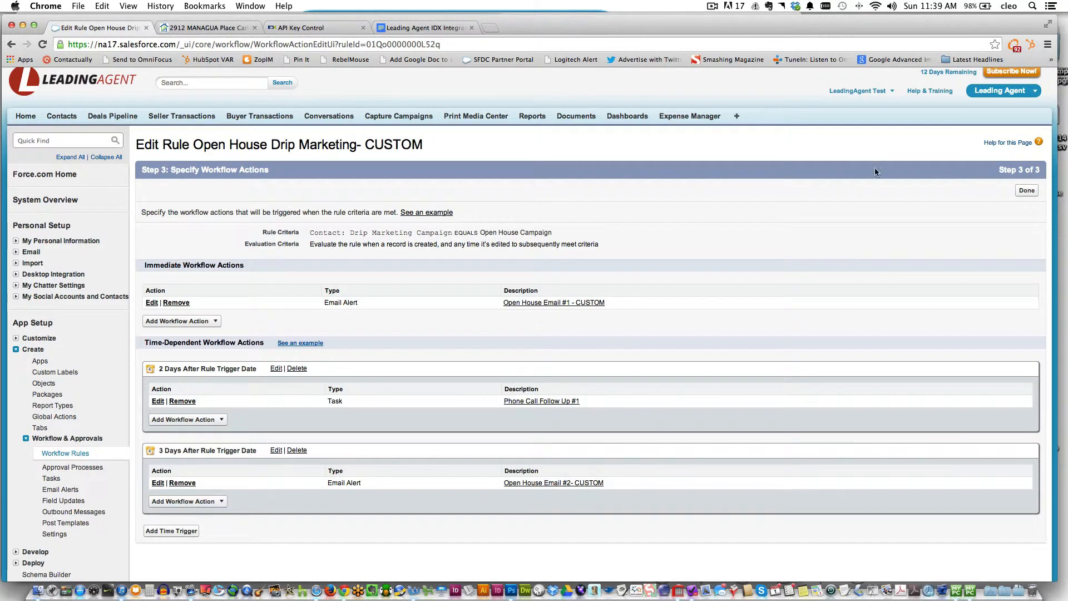
click(1026, 192)
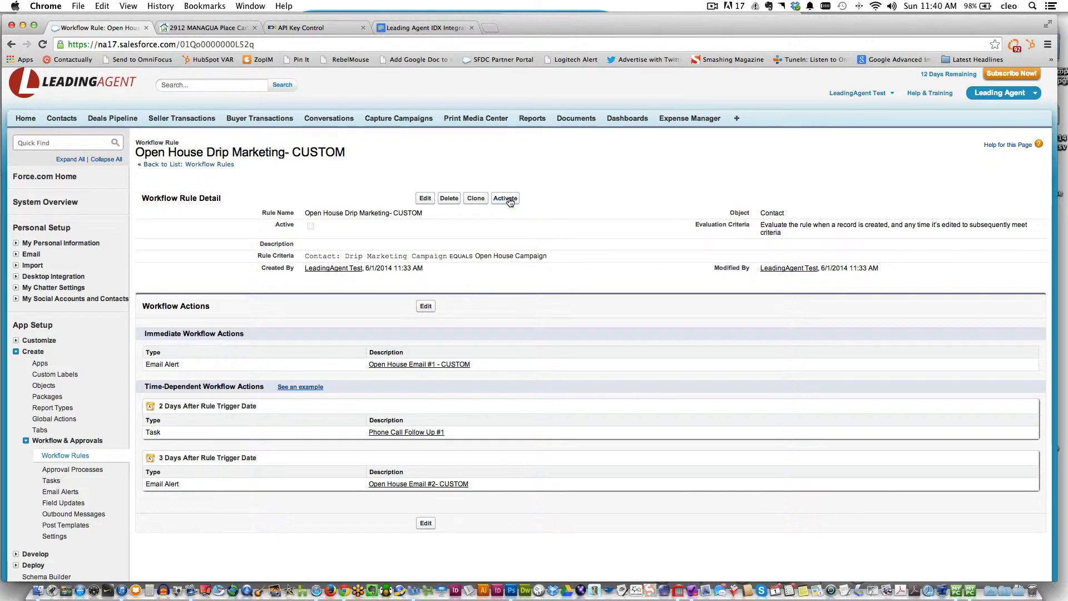
click(506, 202)
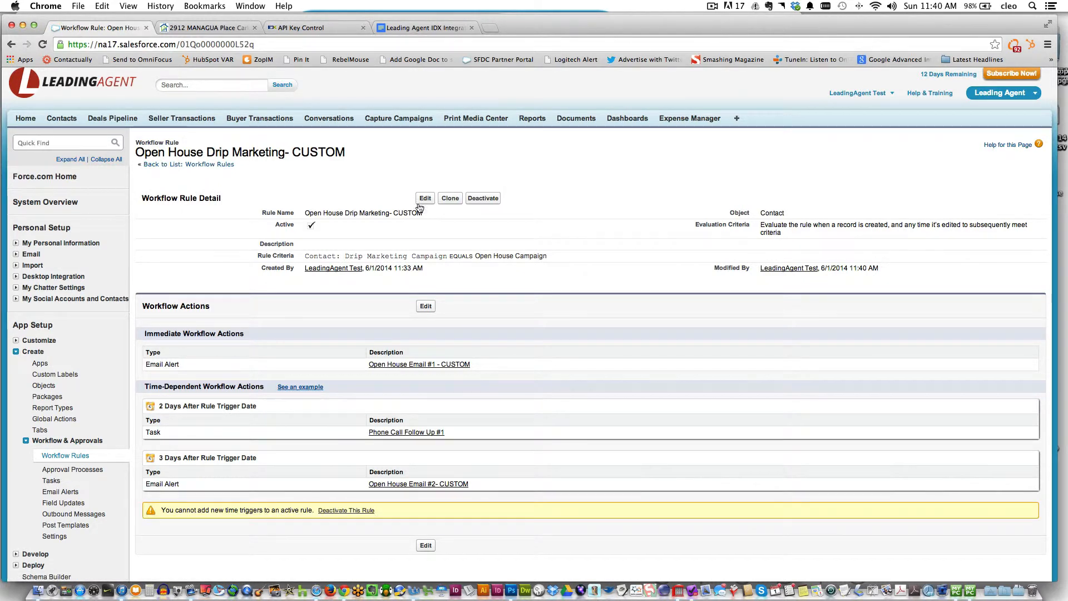
click(62, 456)
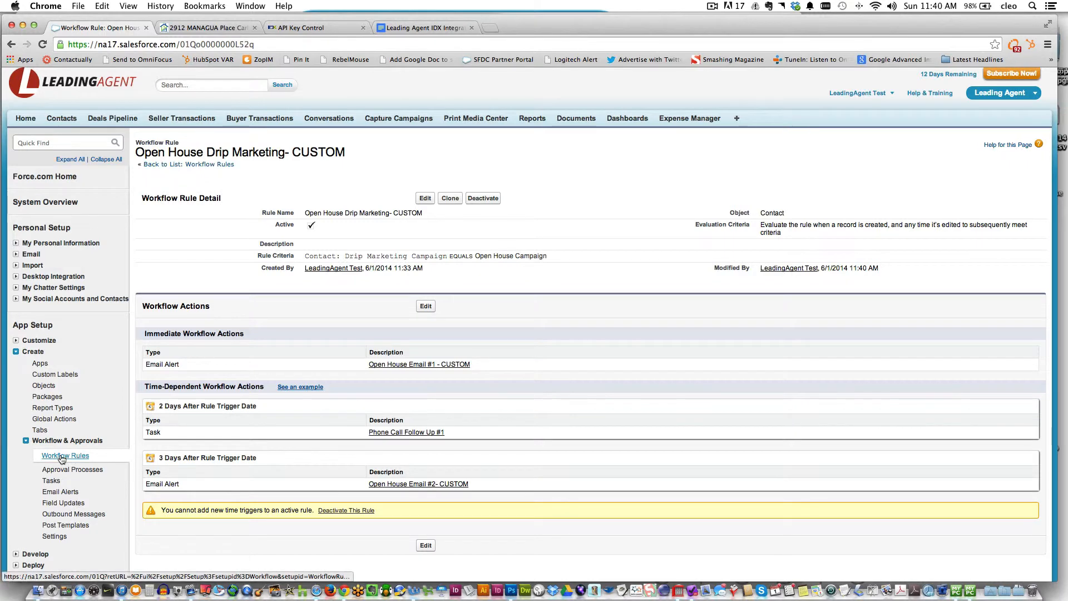